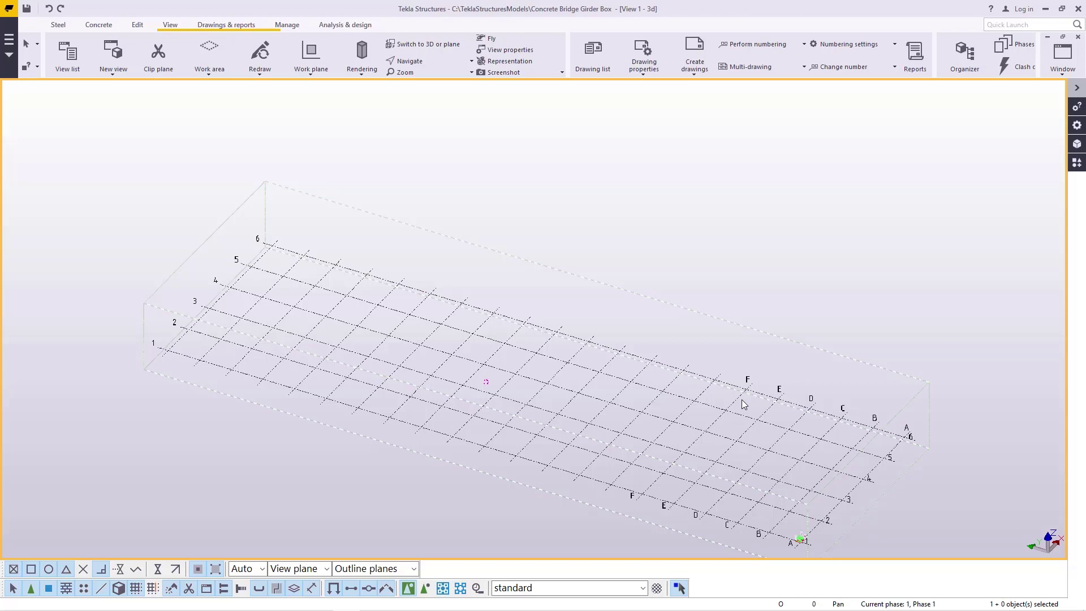
pyautogui.scroll(-3, 744, 404)
pyautogui.scroll(3, 485, 371)
pyautogui.scroll(-4, 453, 351)
pyautogui.scroll(2, 453, 346)
pyautogui.scroll(-3, 453, 363)
pyautogui.scroll(3, 364, 358)
pyautogui.scroll(-3, 388, 340)
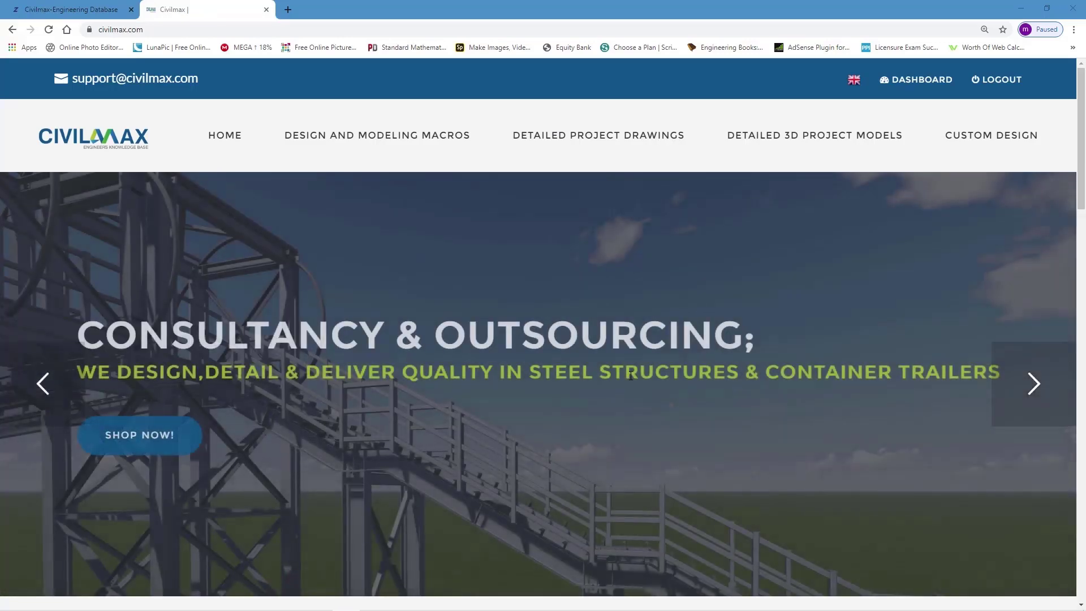
# Browse the recommended files on the Civilmax website and open the Beam Extruder Tool product page
pyautogui.scroll(-2, 628, 379)
pyautogui.scroll(-5, 628, 379)
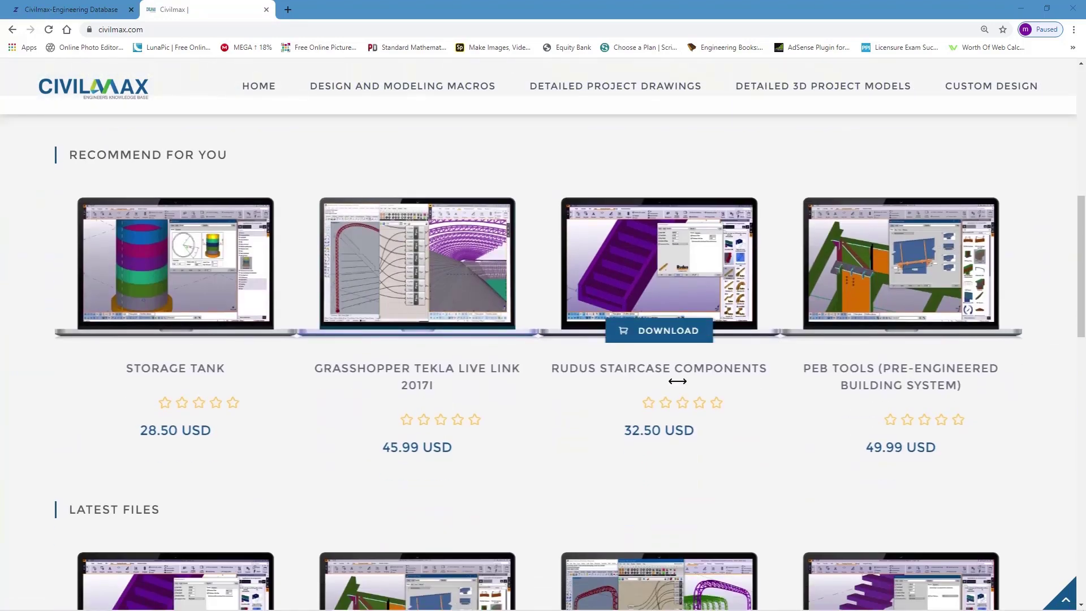
pyautogui.scroll(-5, 677, 377)
pyautogui.scroll(-2, 714, 400)
pyautogui.scroll(8, 712, 412)
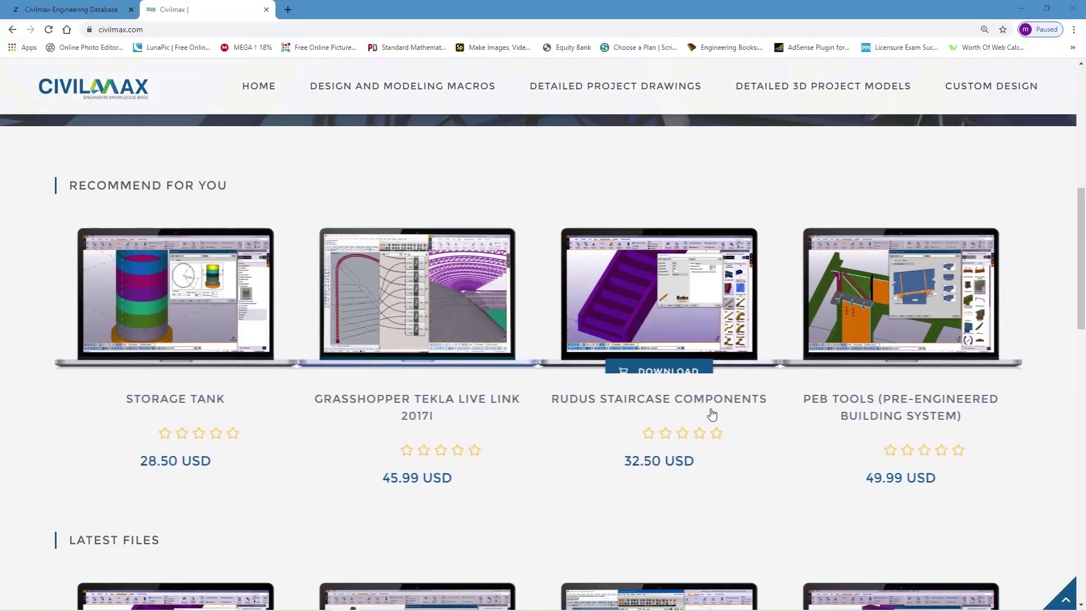
pyautogui.moveTo(960, 447); pyautogui.dragTo(632, 404)
pyautogui.moveTo(461, 396); pyautogui.dragTo(788, 396)
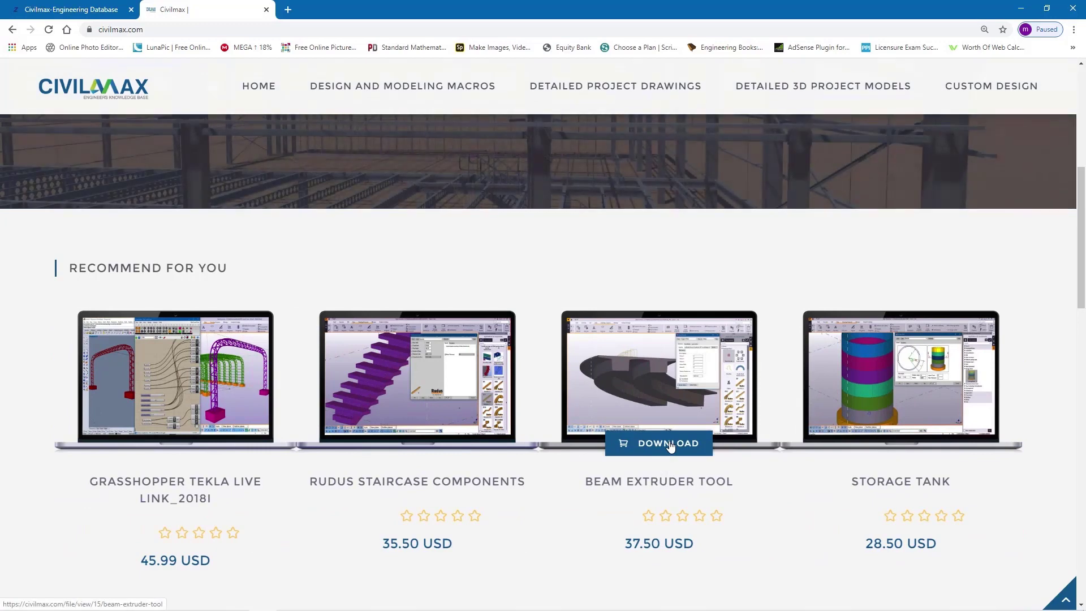
pyautogui.click(669, 446)
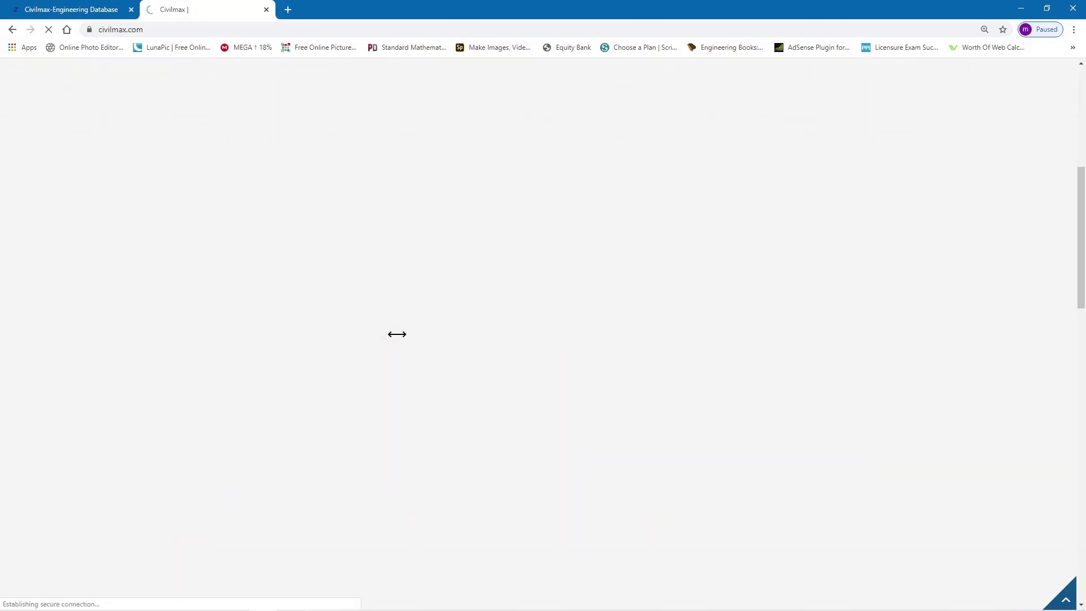
pyautogui.scroll(-3, 470, 334)
pyautogui.scroll(-2, 459, 355)
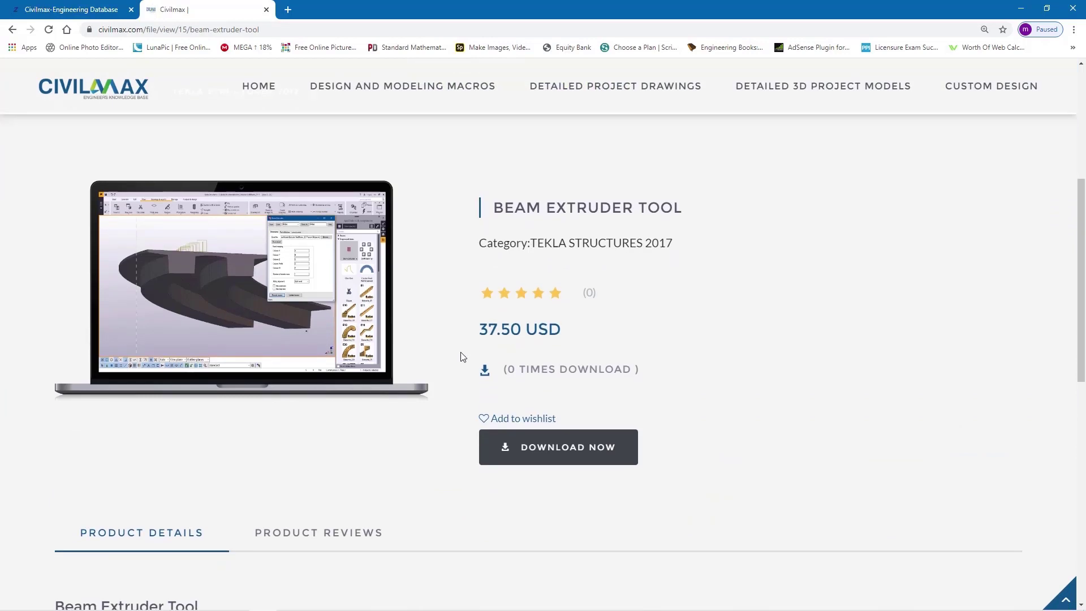
# Request the download of the Beam Extruder Tool and proceed to topping up the wallet
pyautogui.click(568, 448)
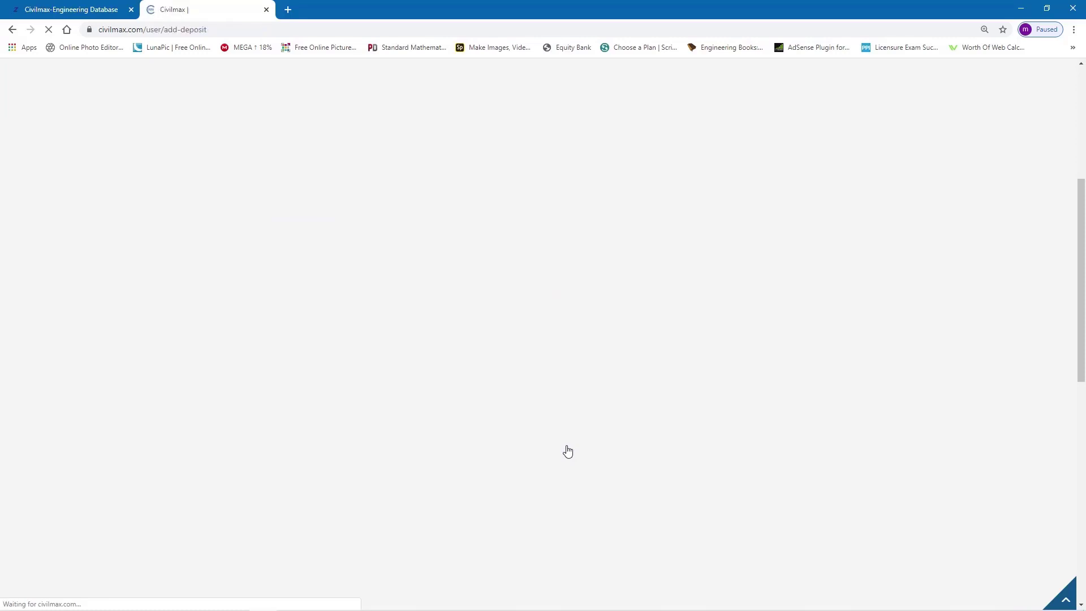
pyautogui.scroll(-2, 567, 451)
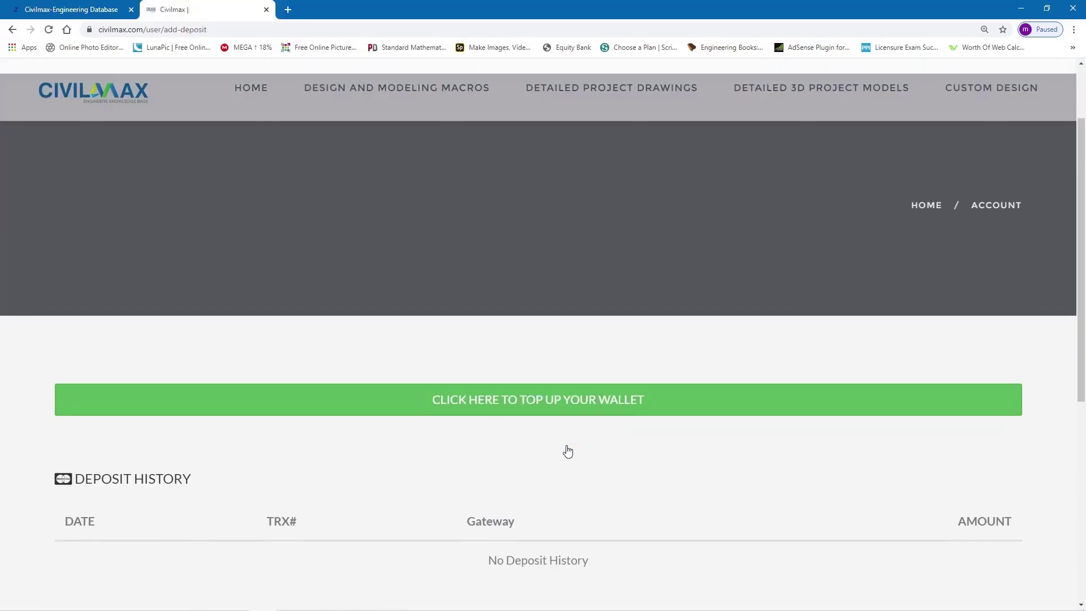
pyautogui.scroll(-2, 567, 451)
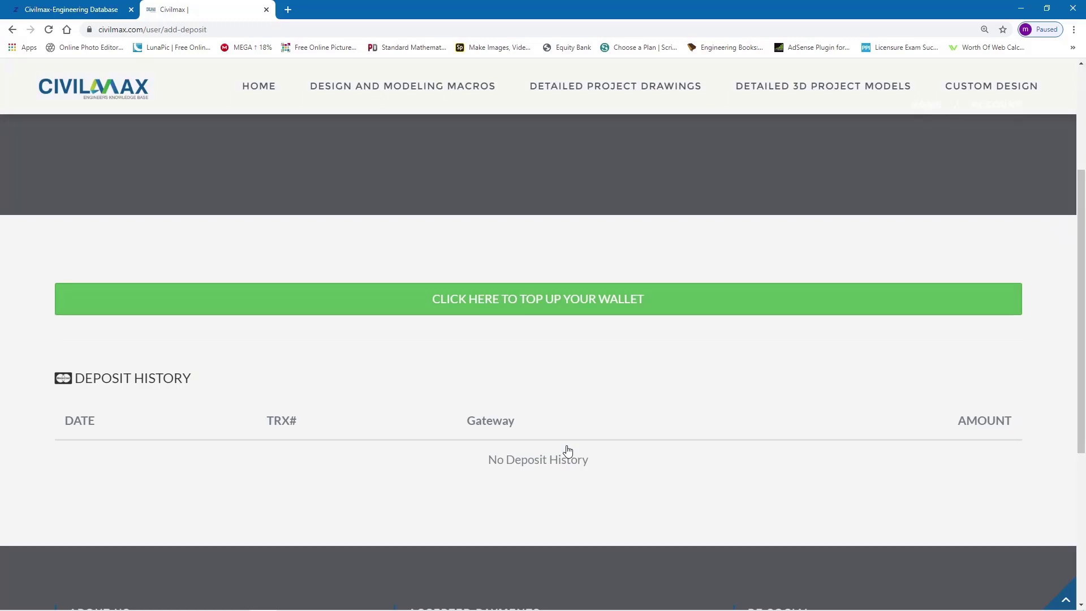
pyautogui.click(550, 304)
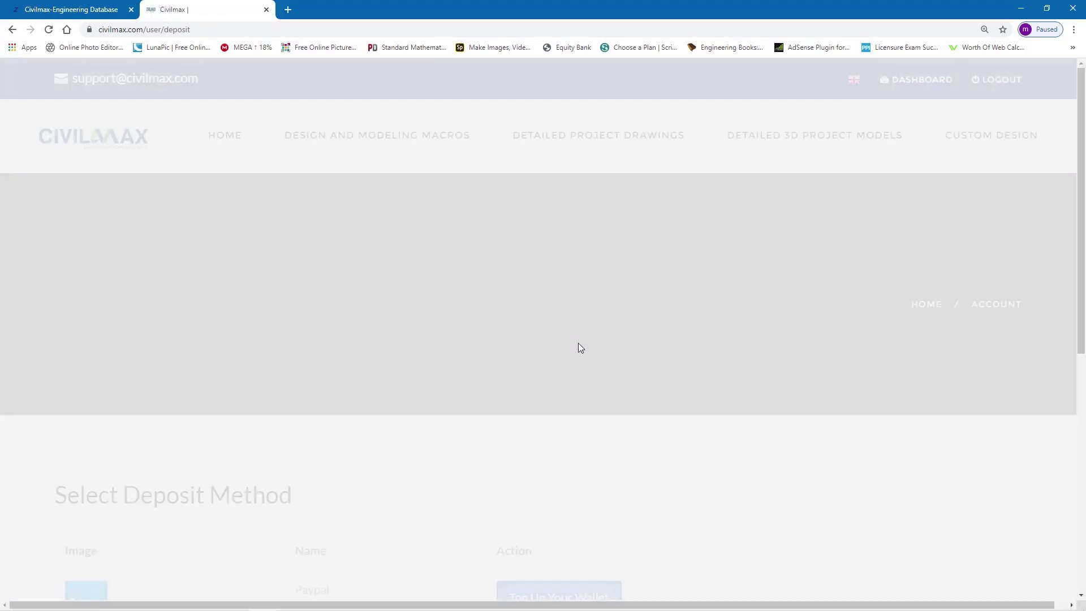
# Top up the wallet via PayPal with an amount of 37.50 USD, confirm it and proceed to payment
pyautogui.scroll(-2, 536, 415)
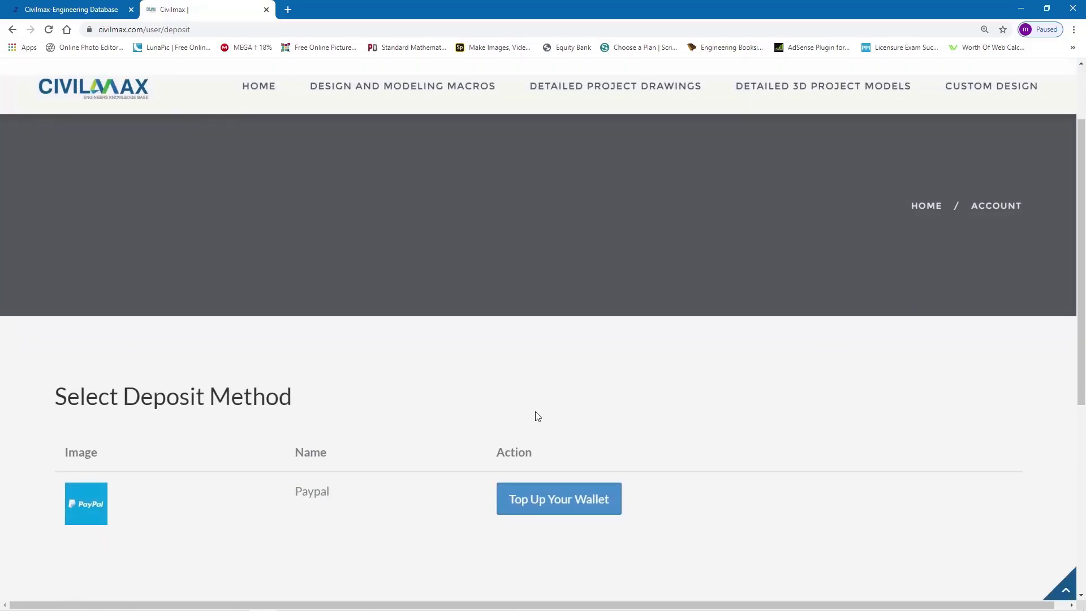
pyautogui.click(565, 500)
pyautogui.click(379, 283)
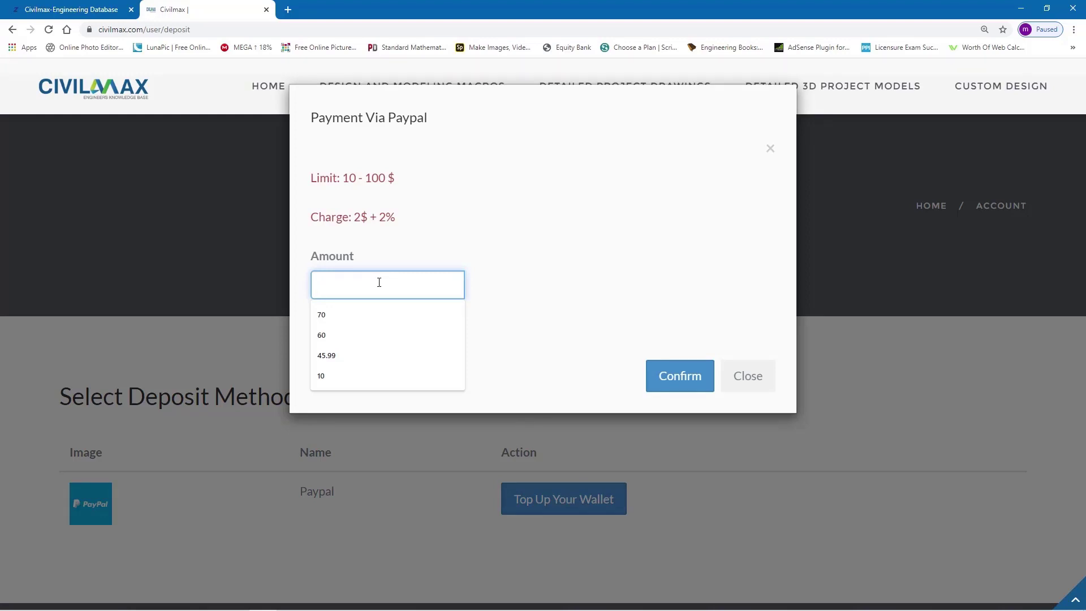
pyautogui.write('37')
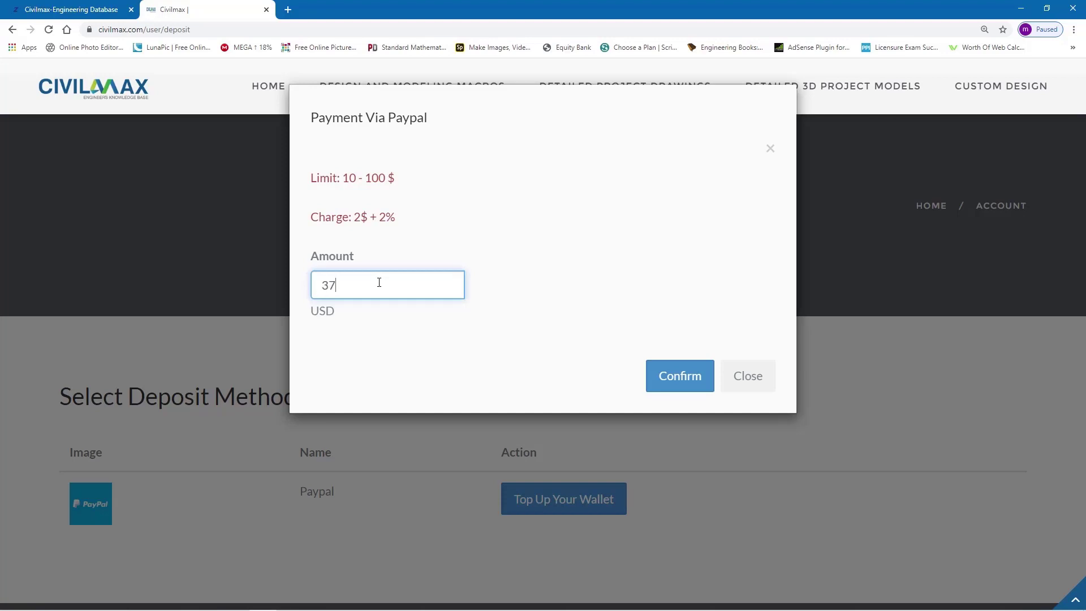
pyautogui.write('.50')
pyautogui.click(694, 380)
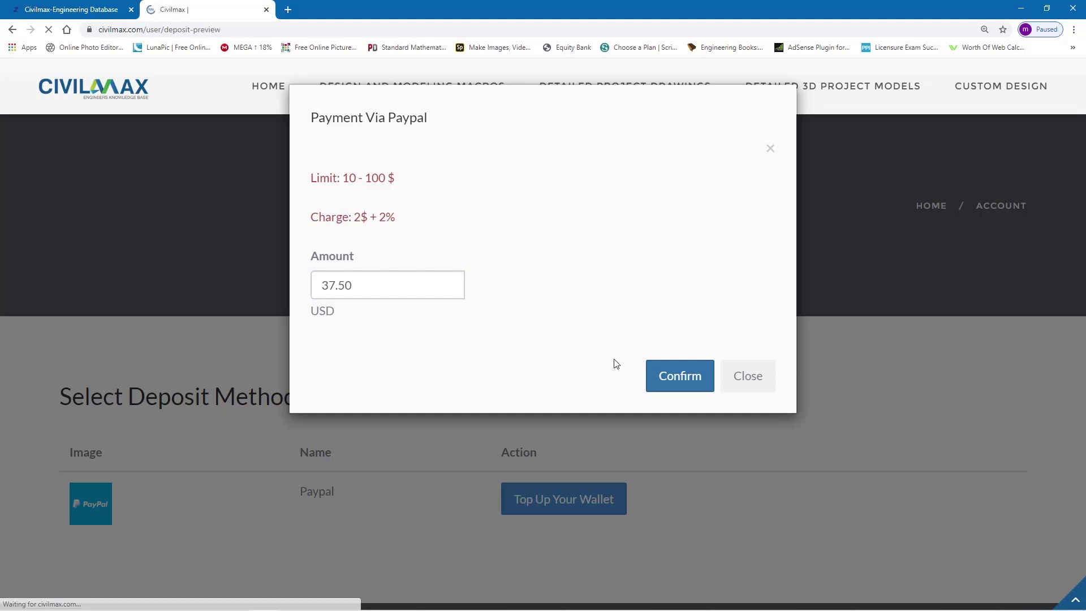
pyautogui.scroll(-4, 505, 376)
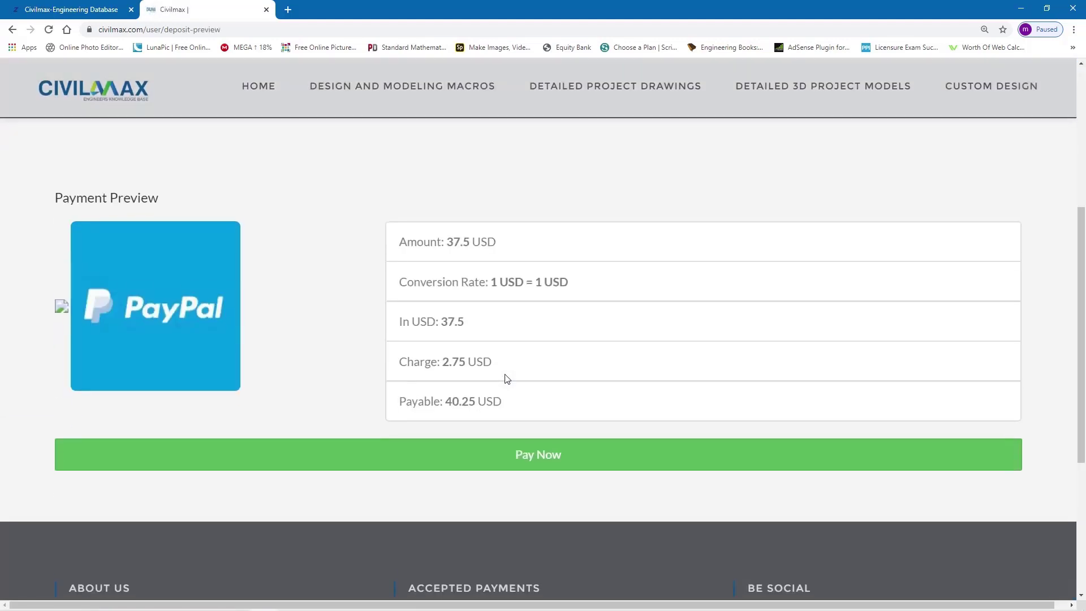
pyautogui.click(541, 447)
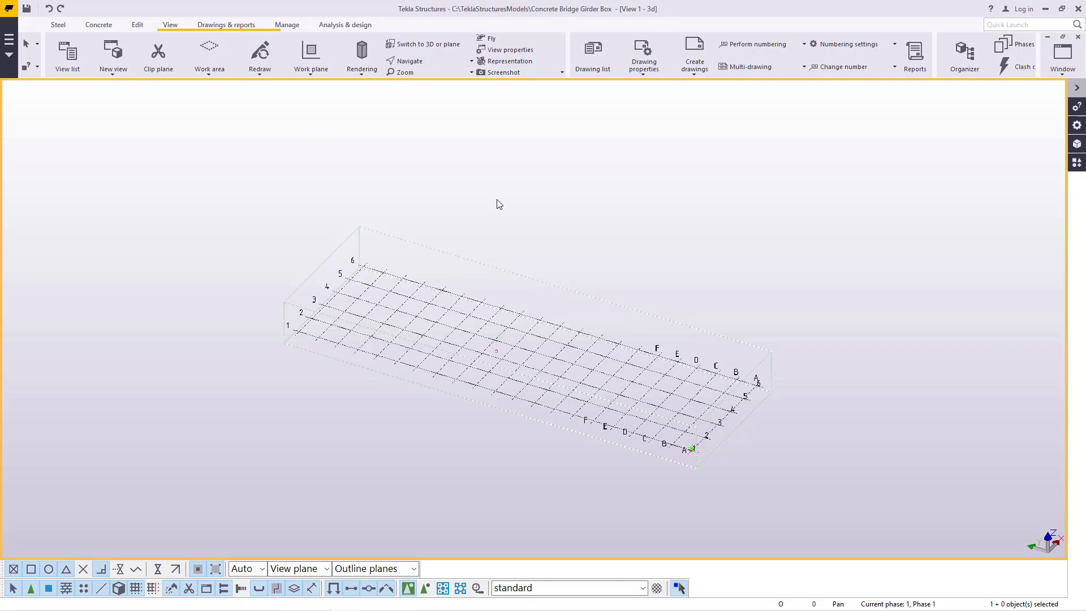
# In Tekla Structures, extend the grid's Y labels to A B C D E F G I K L M N, apply the modification and close the grid properties
pyautogui.keyDown('ctrl'); pyautogui.moveTo(497, 204); pyautogui.dragTo(473, 341, button='middle'); pyautogui.keyUp('ctrl')
pyautogui.scroll(3, 473, 342)
pyautogui.scroll(-2, 571, 365)
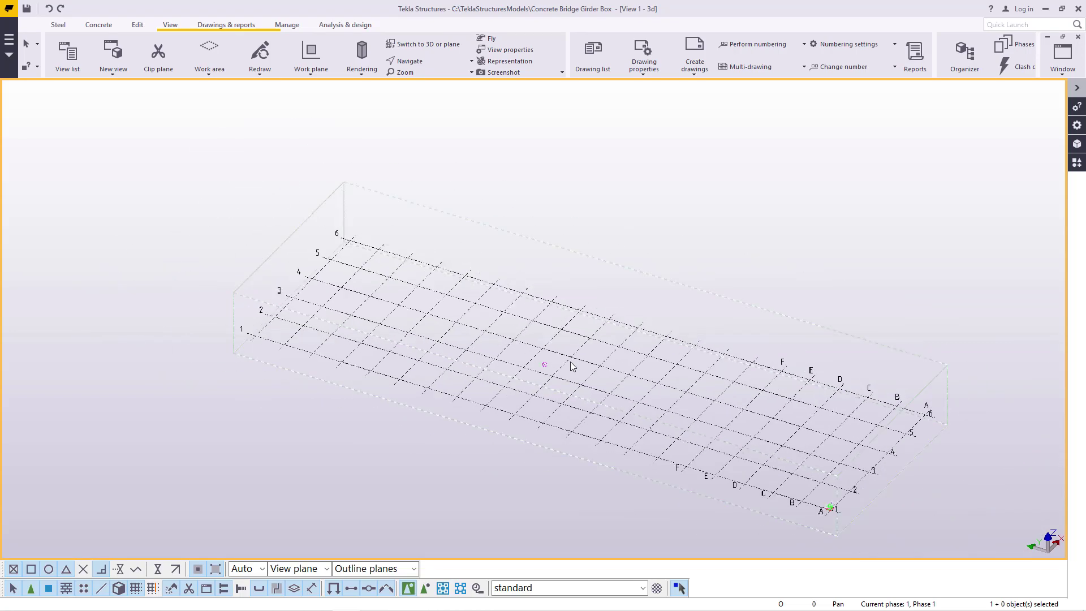
pyautogui.scroll(3, 440, 341)
pyautogui.doubleClick(487, 333)
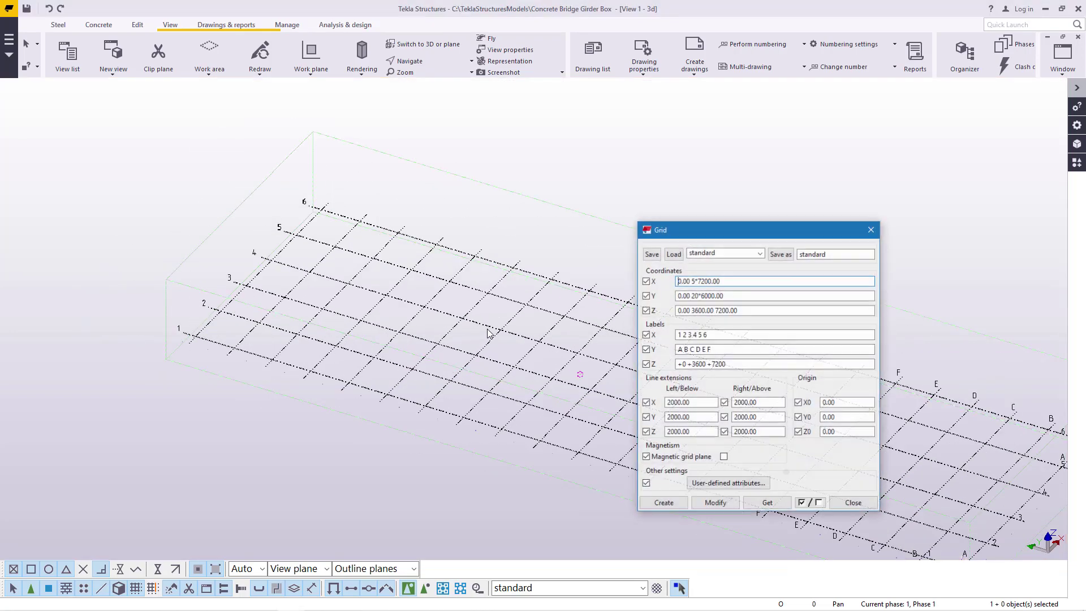
pyautogui.moveTo(742, 235); pyautogui.dragTo(859, 169)
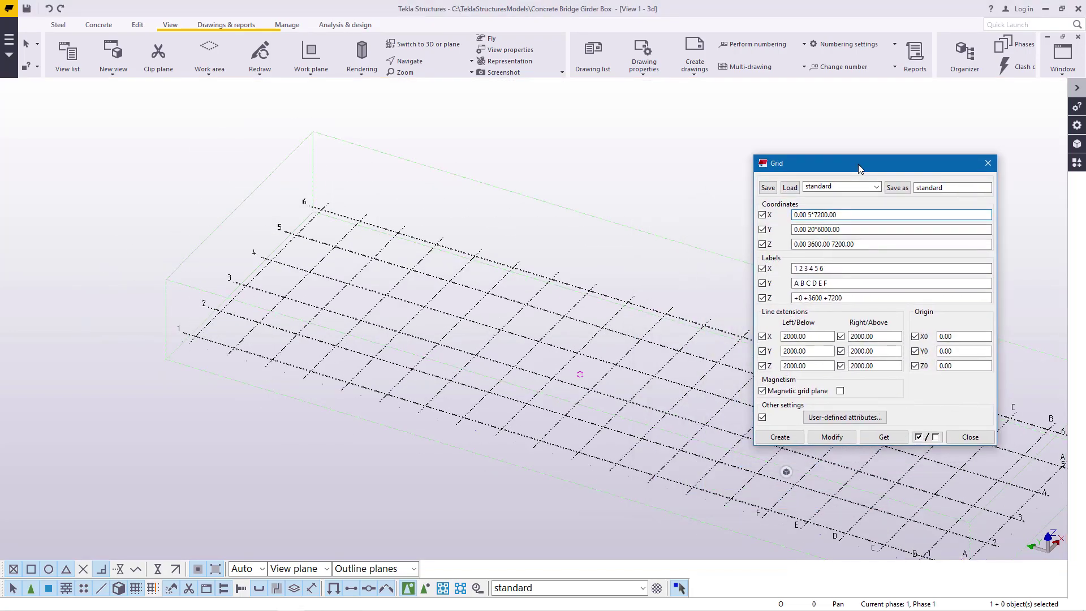
pyautogui.scroll(-1, 285, 325)
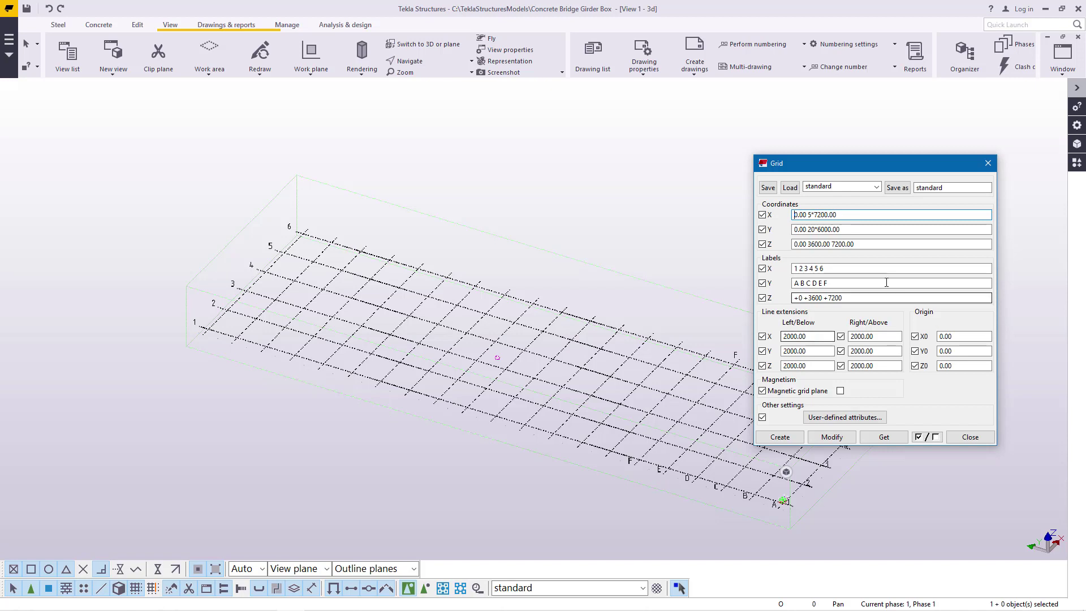
pyautogui.click(838, 282)
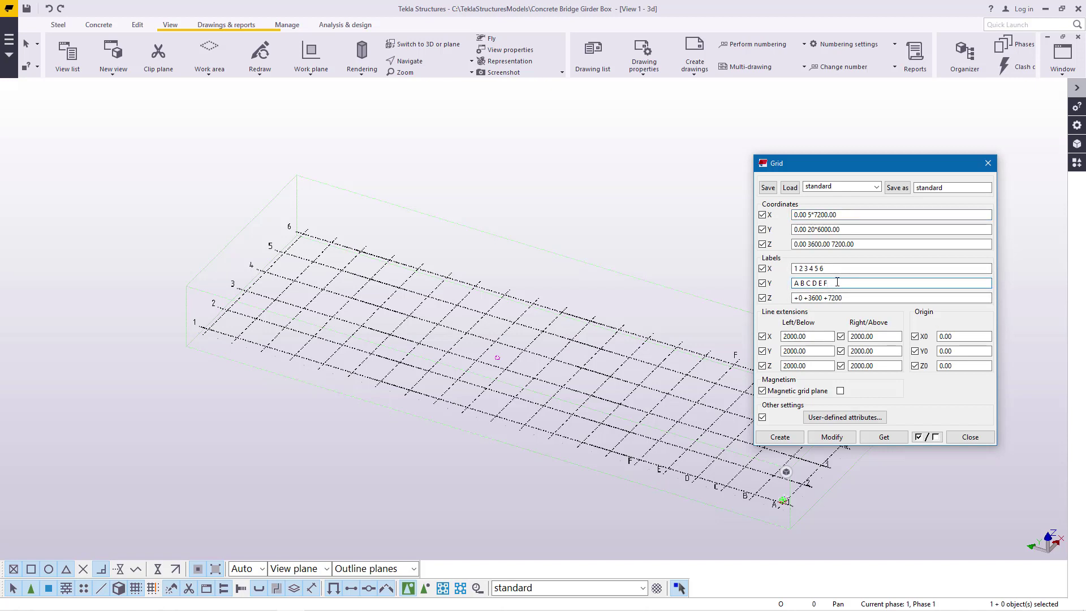
pyautogui.write('G')
pyautogui.write(' H K L MN')
pyautogui.click(856, 283)
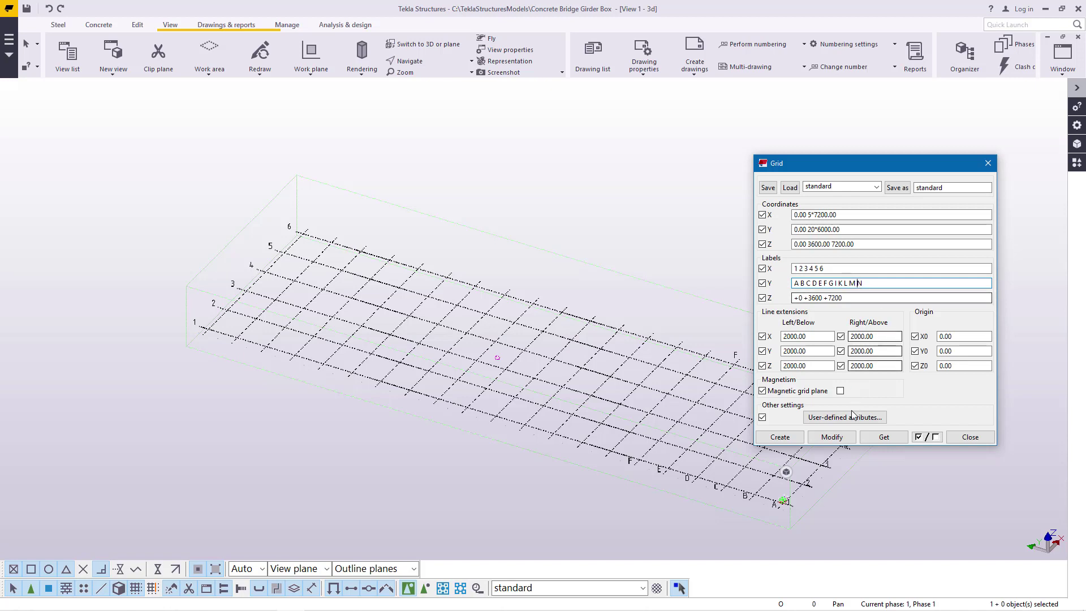
pyautogui.click(831, 437)
pyautogui.click(498, 322)
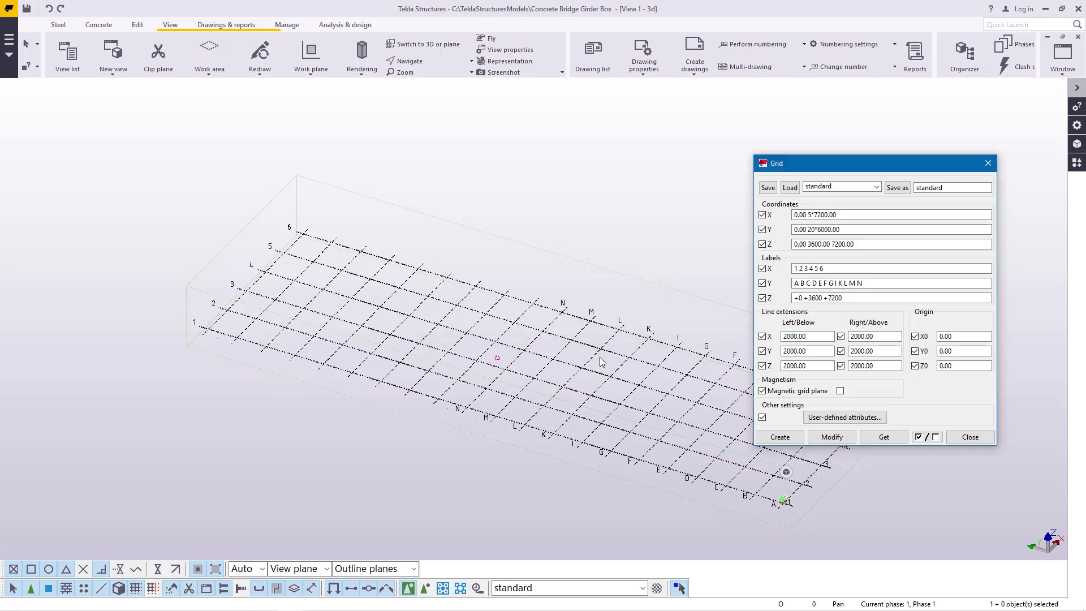
pyautogui.scroll(3, 536, 431)
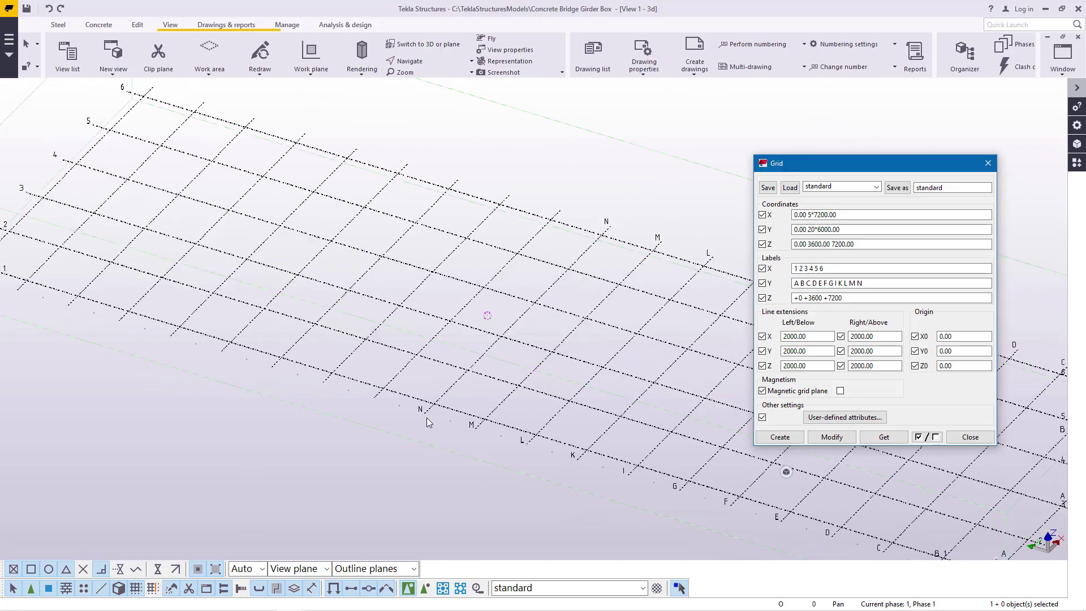
pyautogui.click(988, 163)
pyautogui.scroll(-3, 662, 255)
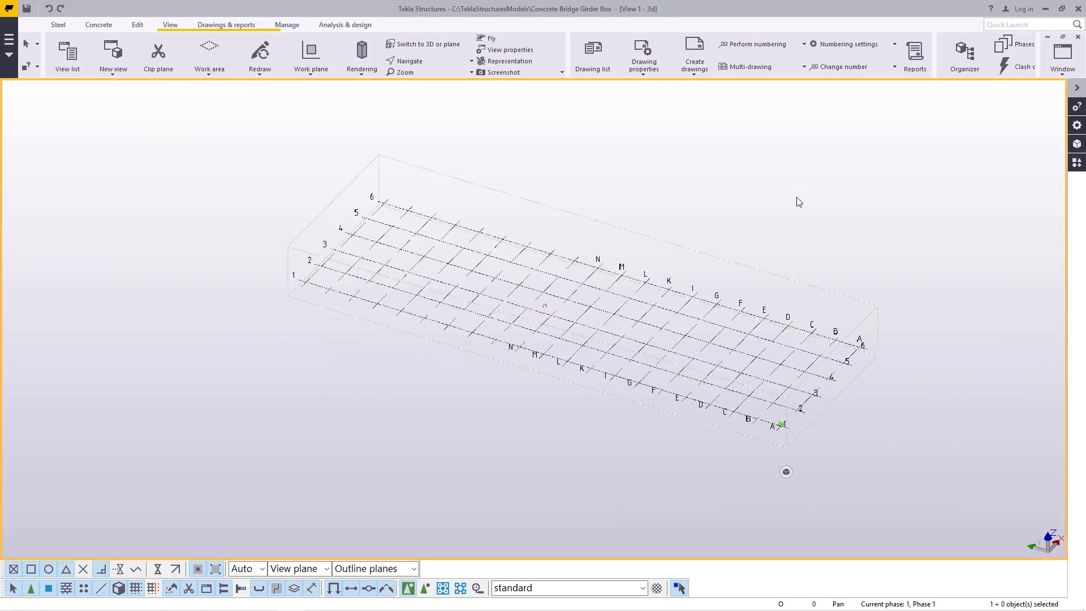
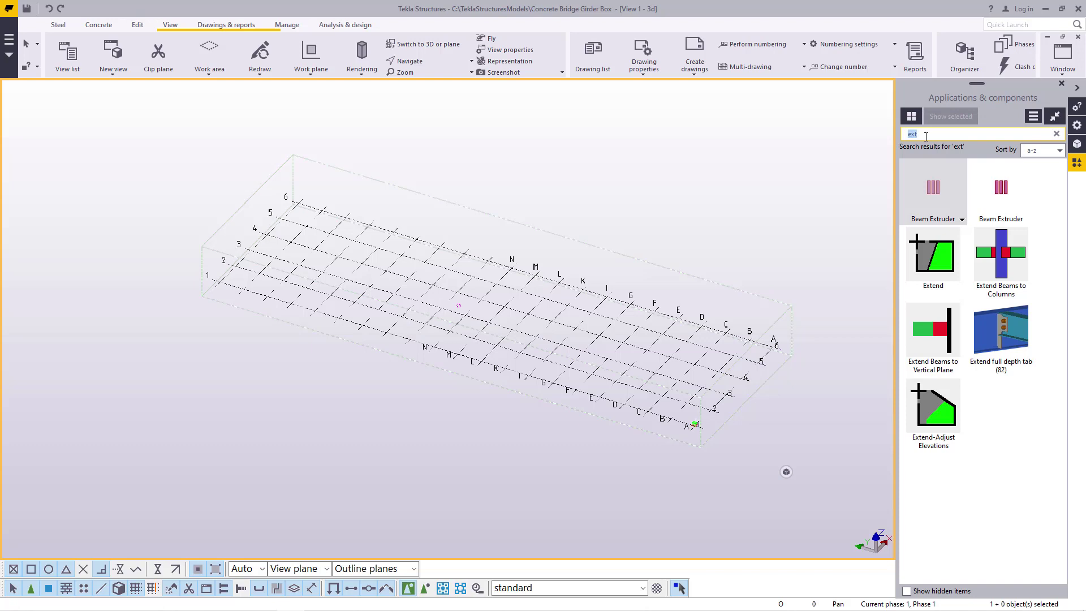
# Open the Beam Extruder component and choose Bridge.xls from the model's excel folder as its Excel file
pyautogui.doubleClick(939, 198)
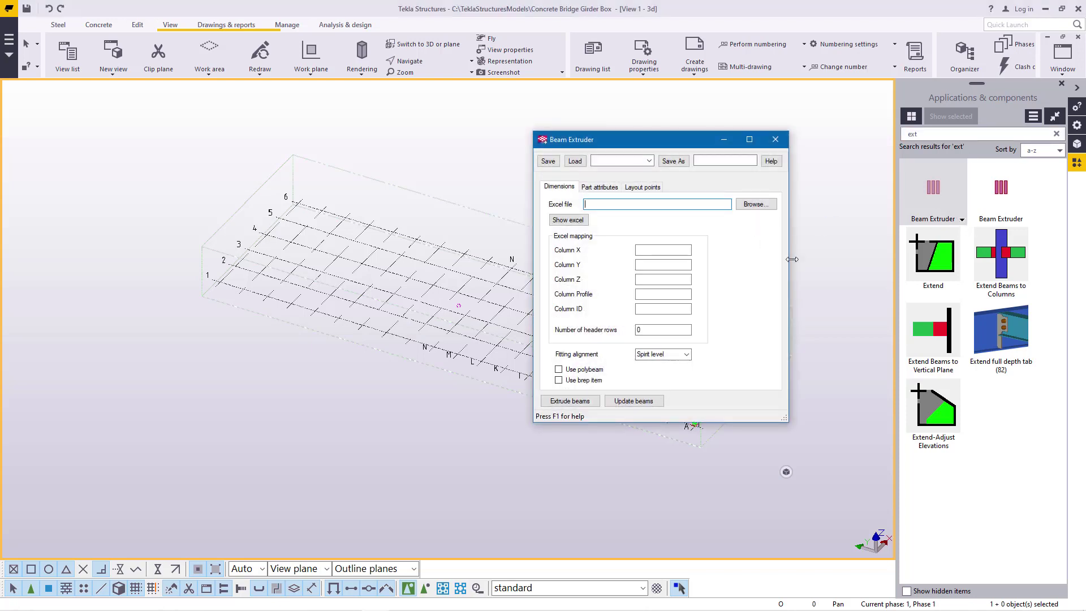
pyautogui.moveTo(637, 140); pyautogui.dragTo(698, 124)
pyautogui.scroll(-2, 230, 415)
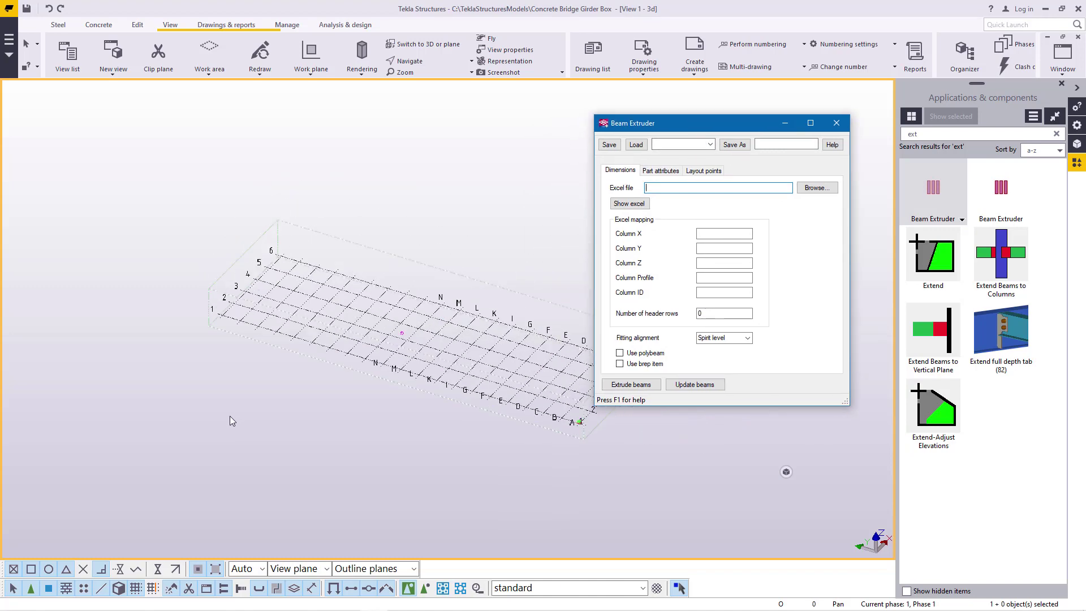
pyautogui.scroll(5, 452, 385)
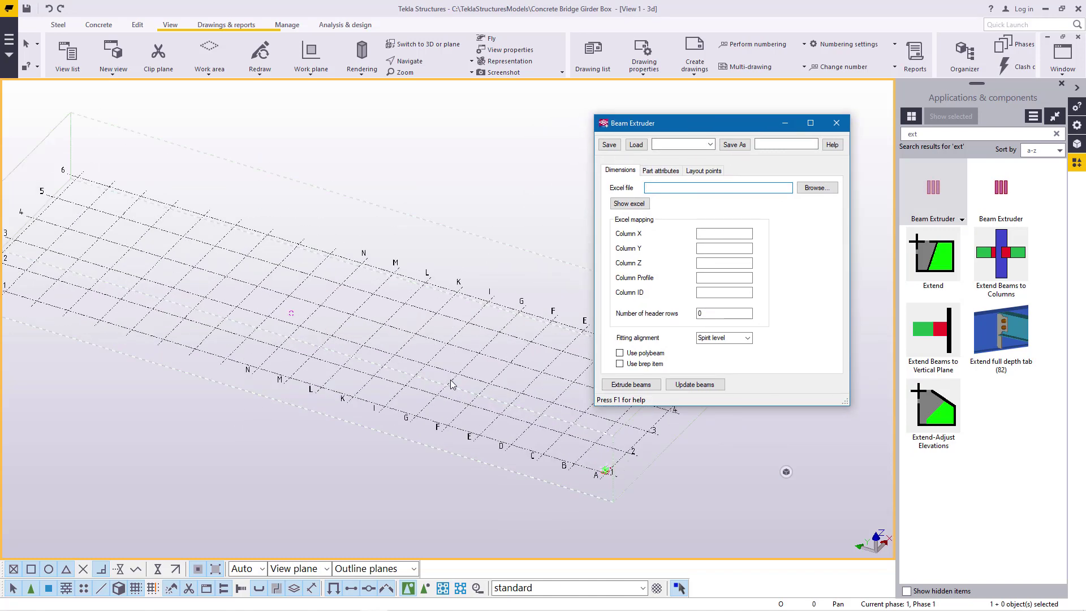
pyautogui.scroll(1, 453, 385)
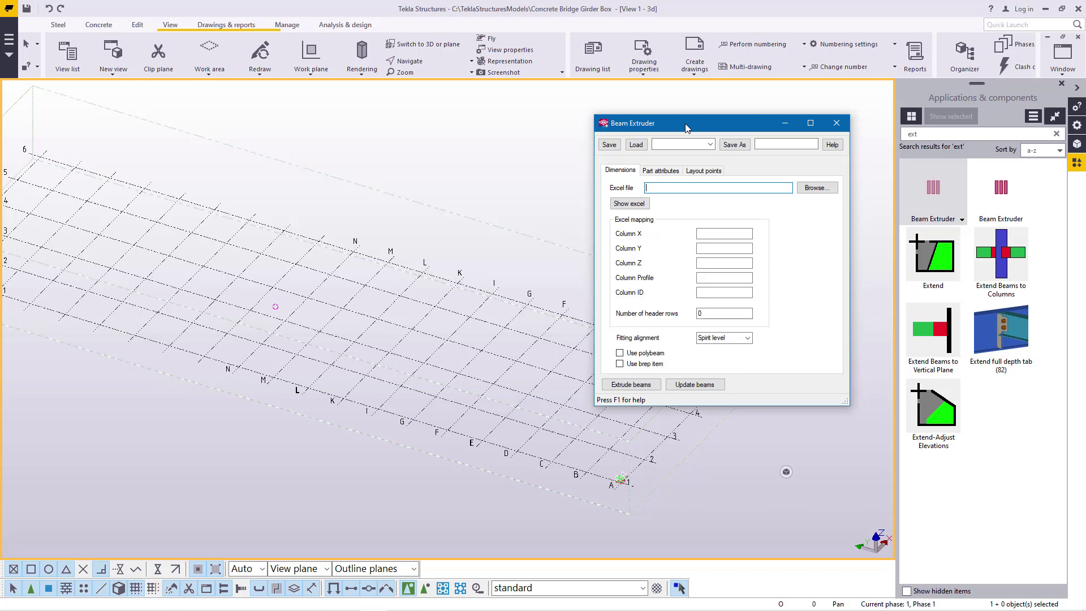
pyautogui.click(817, 188)
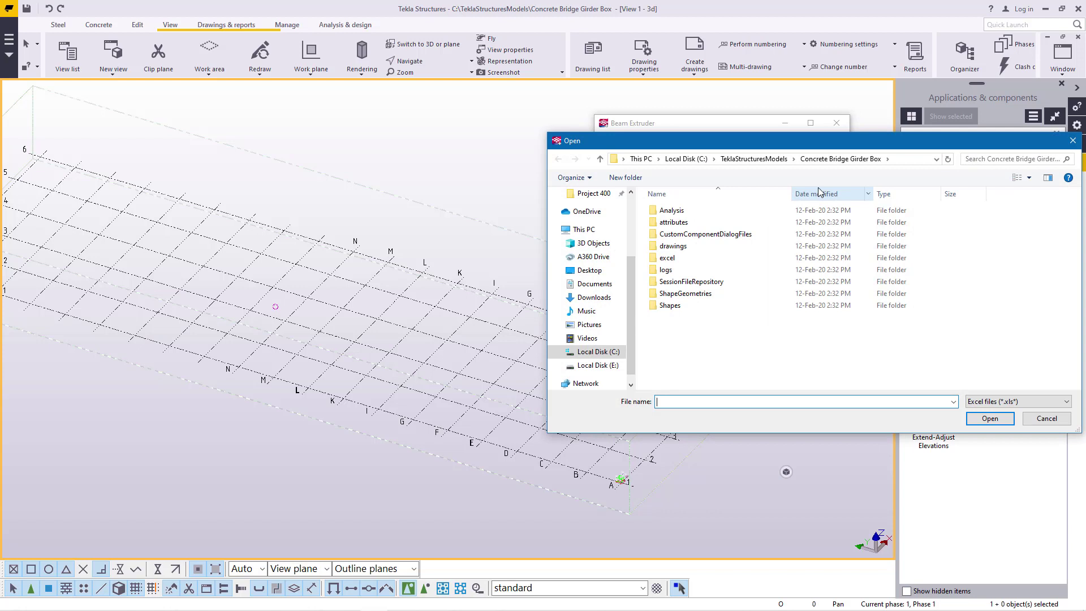
pyautogui.click(689, 262)
pyautogui.doubleClick(690, 262)
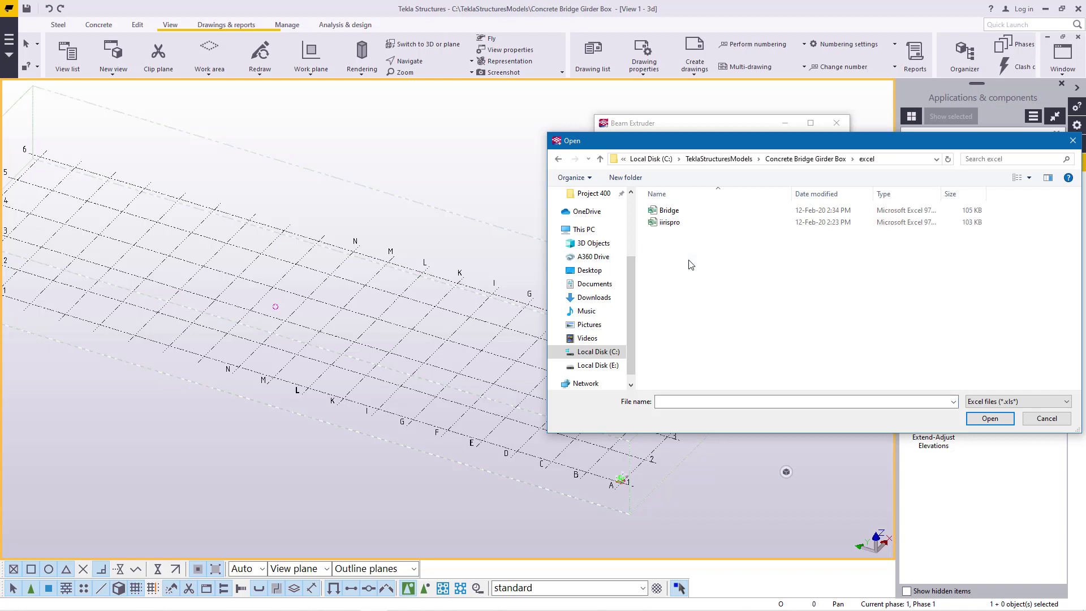
pyautogui.click(673, 210)
pyautogui.click(989, 418)
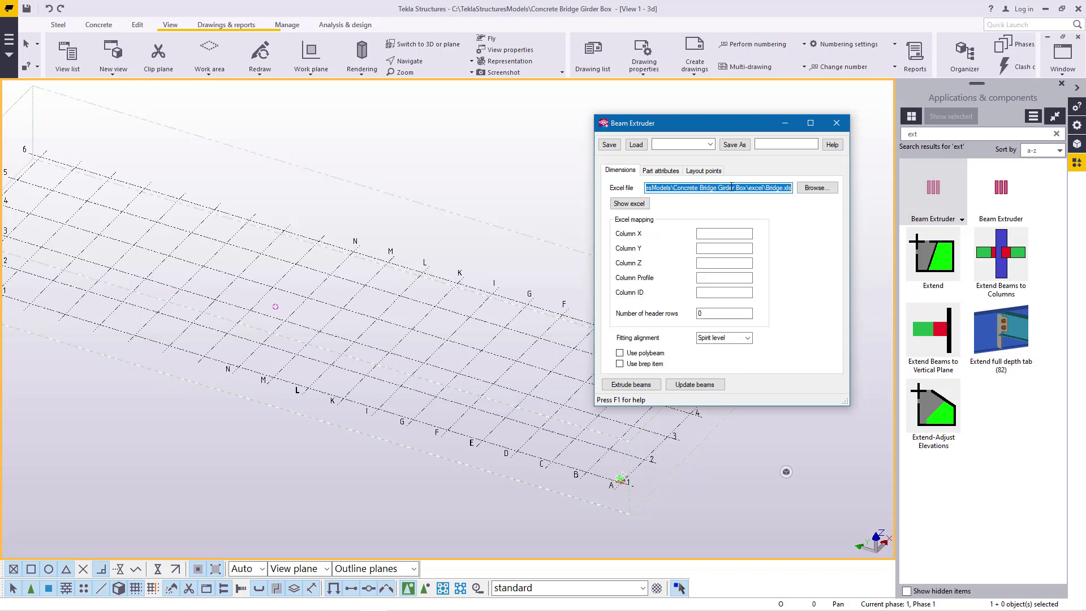
# Show the linked Excel workbook and review its Local X, Local Y, Local Z, PROFILE and ID columns
pyautogui.click(630, 205)
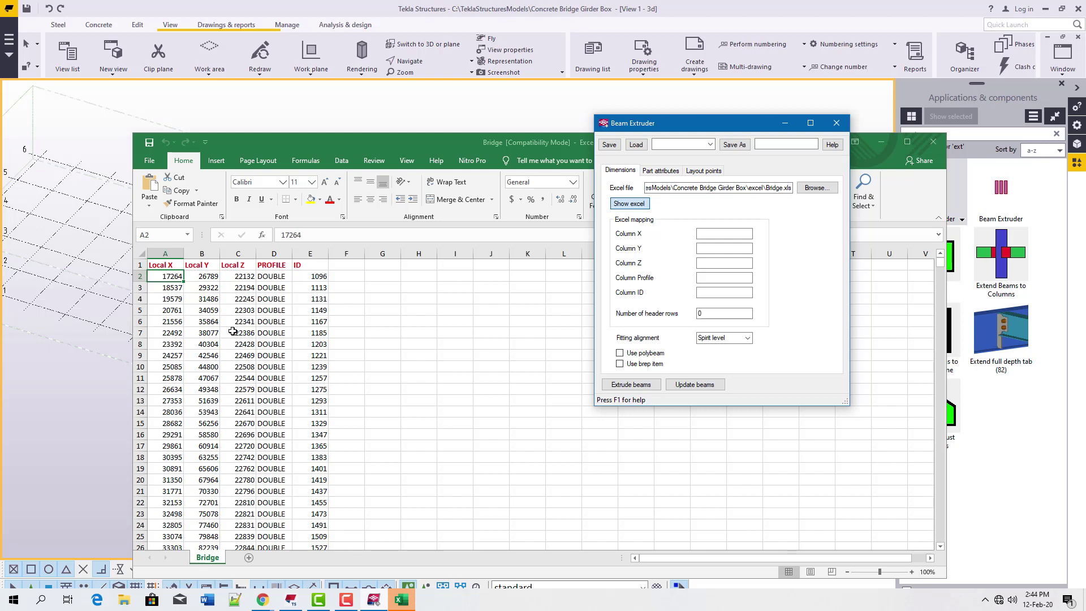
pyautogui.scroll(-8, 274, 343)
pyautogui.scroll(6, 276, 345)
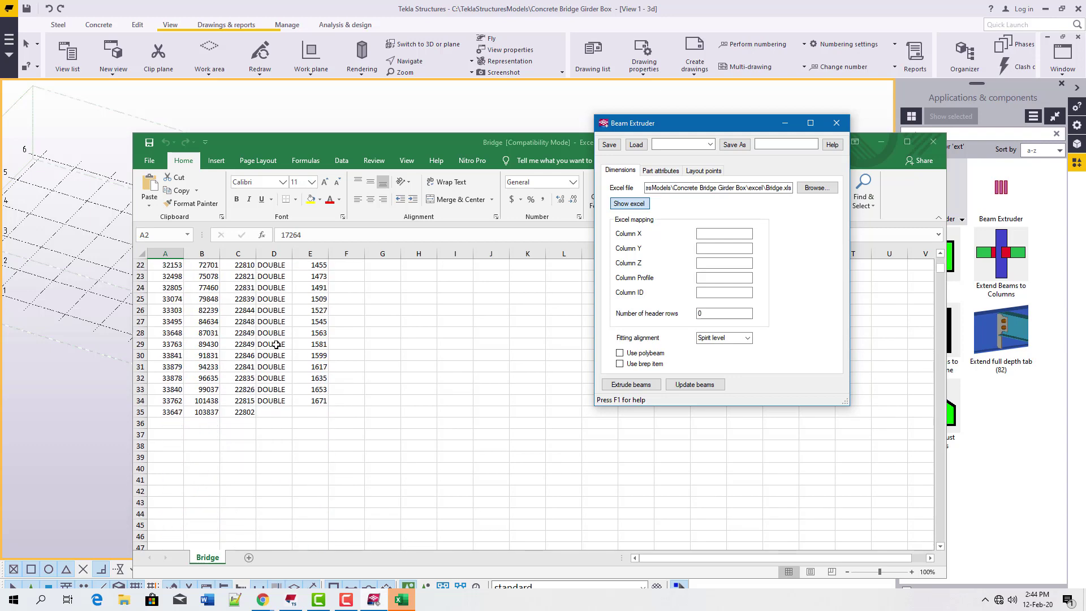
# Map the Beam Extruder's Column X to A, Column Y to B and Column Z to C
pyautogui.scroll(1, 277, 346)
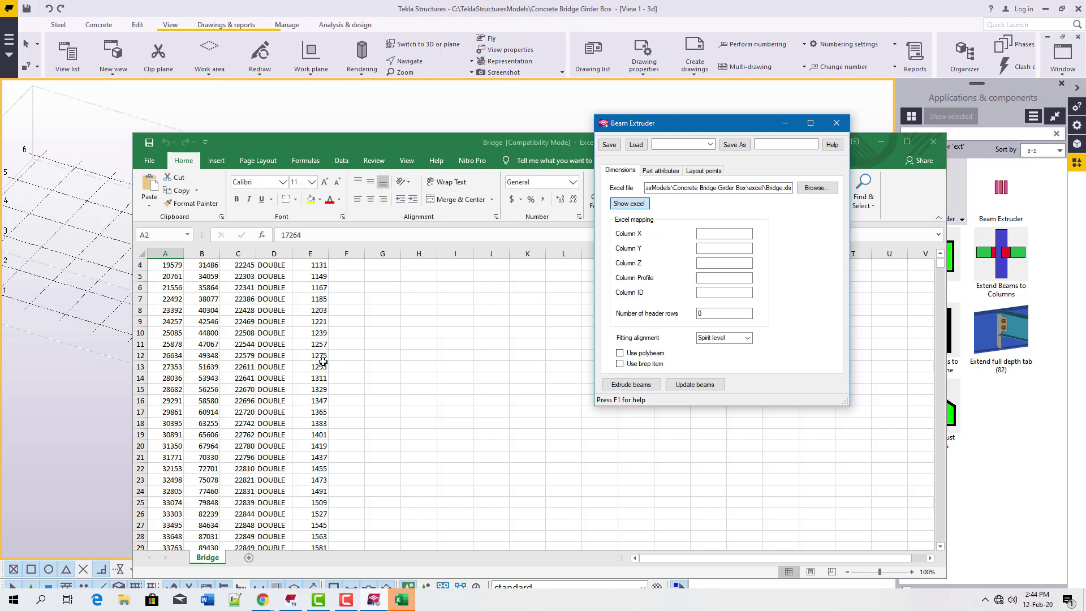
pyautogui.scroll(1, 324, 361)
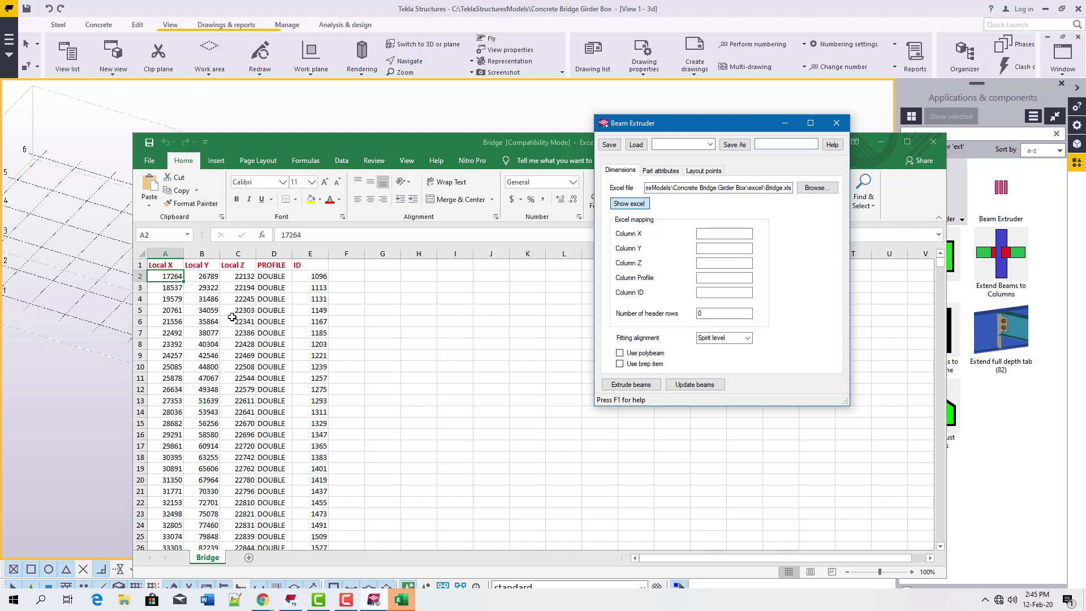
pyautogui.click(727, 233)
pyautogui.write('A')
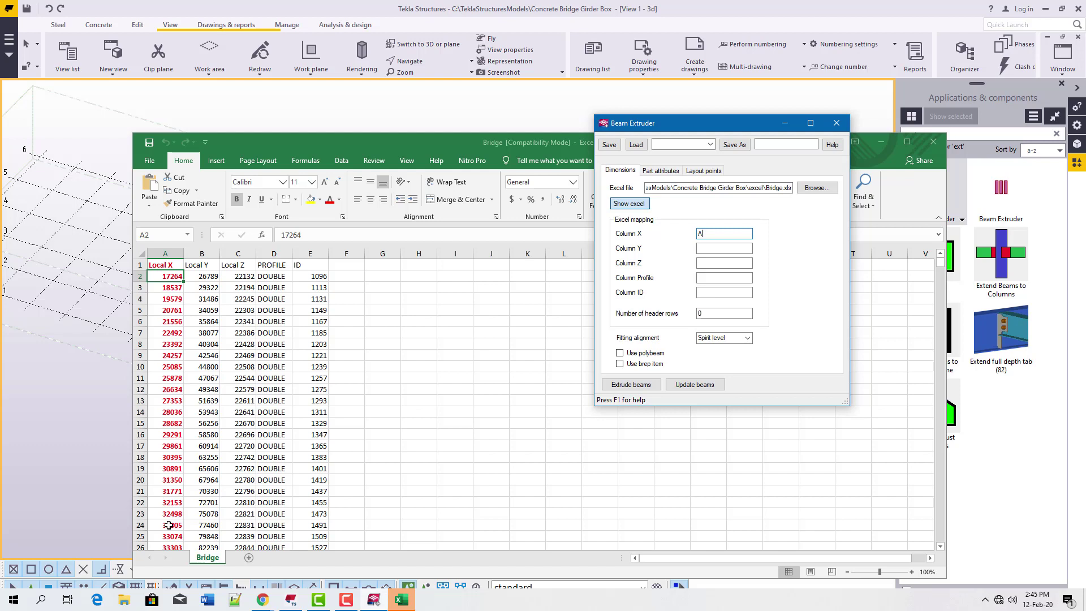
pyautogui.click(717, 248)
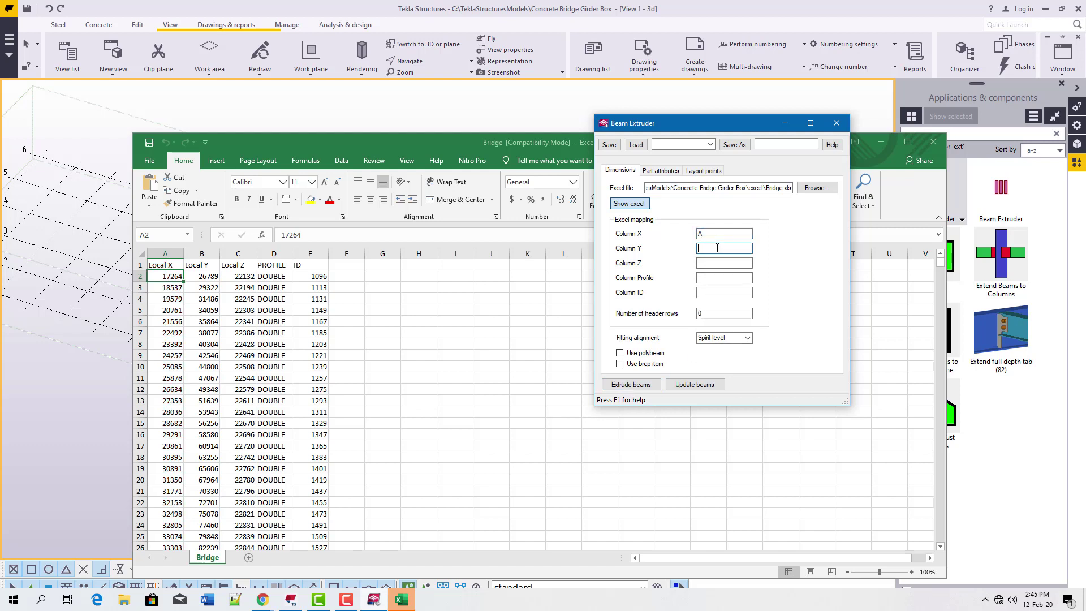
pyautogui.write('B')
pyautogui.click(732, 264)
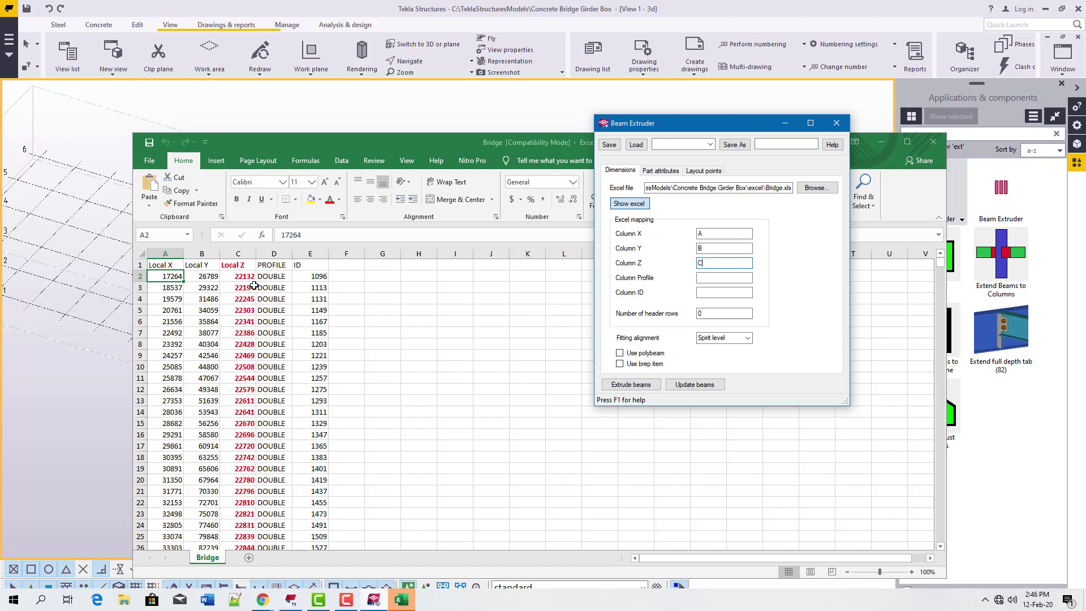
# Map Column Profile to D and Column ID to E, and set the number of header rows to 1
pyautogui.click(725, 278)
pyautogui.write('E')
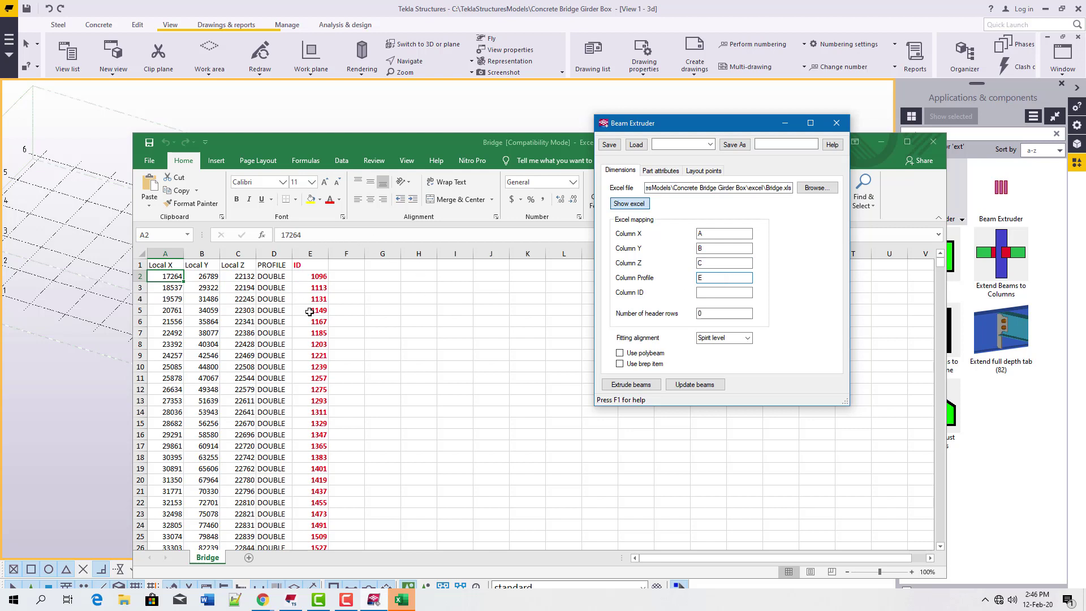
pyautogui.click(712, 293)
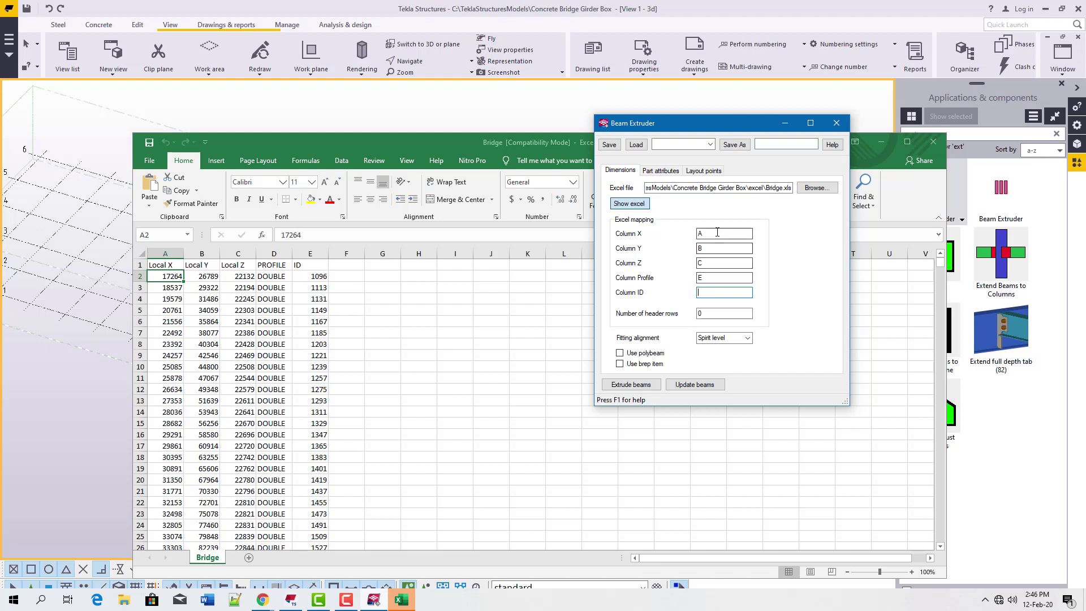
pyautogui.doubleClick(694, 277)
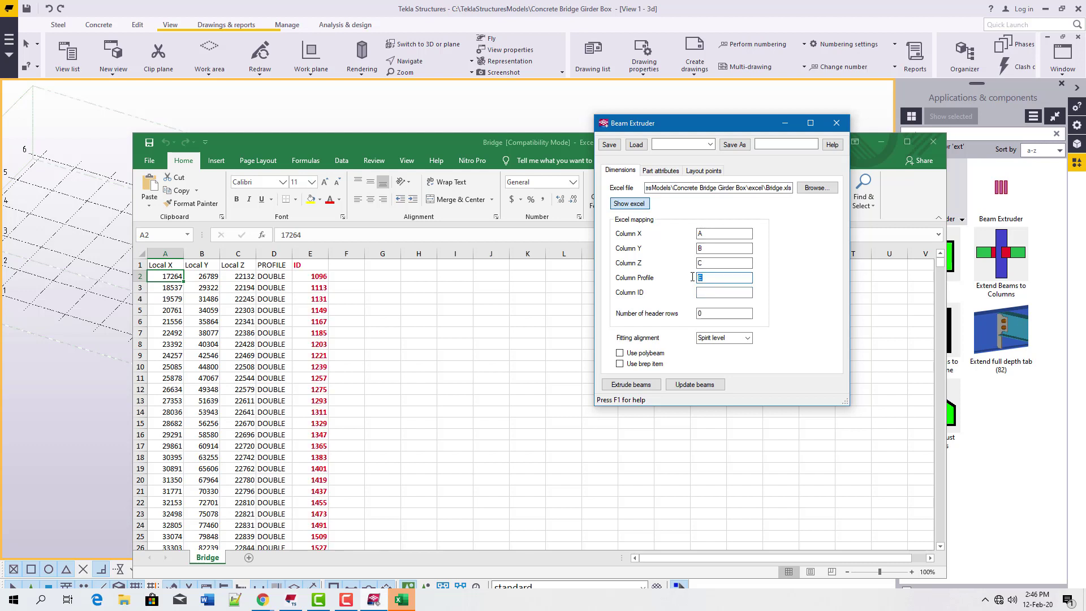
pyautogui.write('D')
pyautogui.click(719, 293)
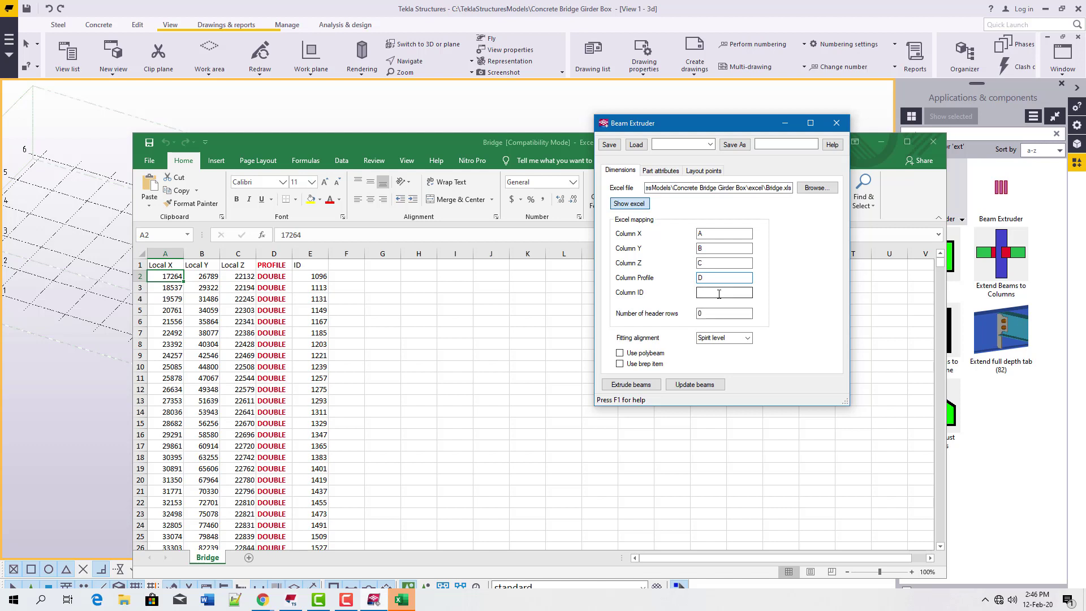
pyautogui.write('E')
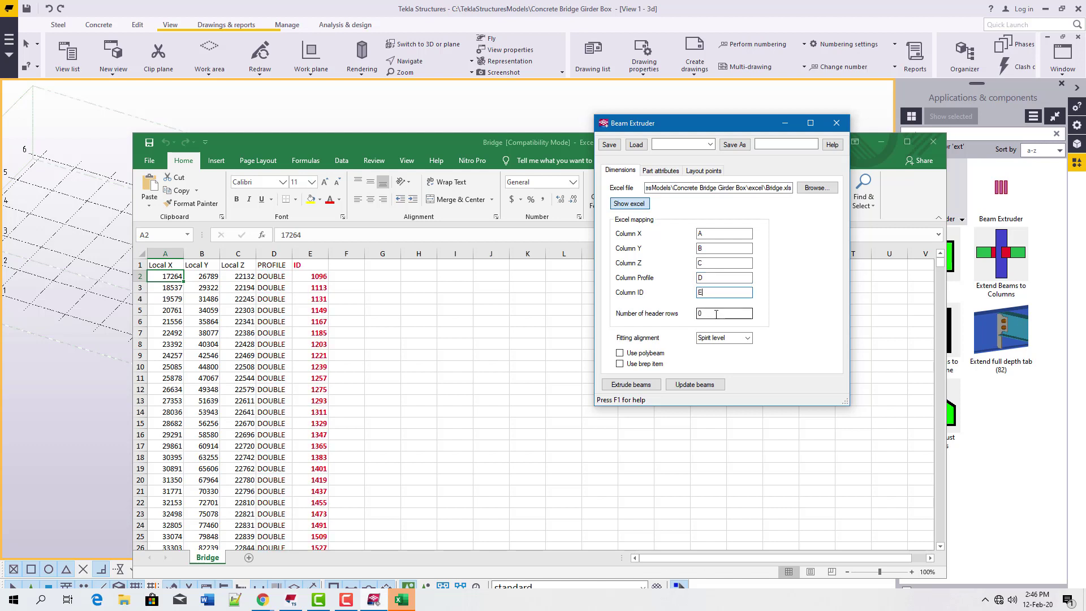
pyautogui.doubleClick(698, 314)
pyautogui.write('1')
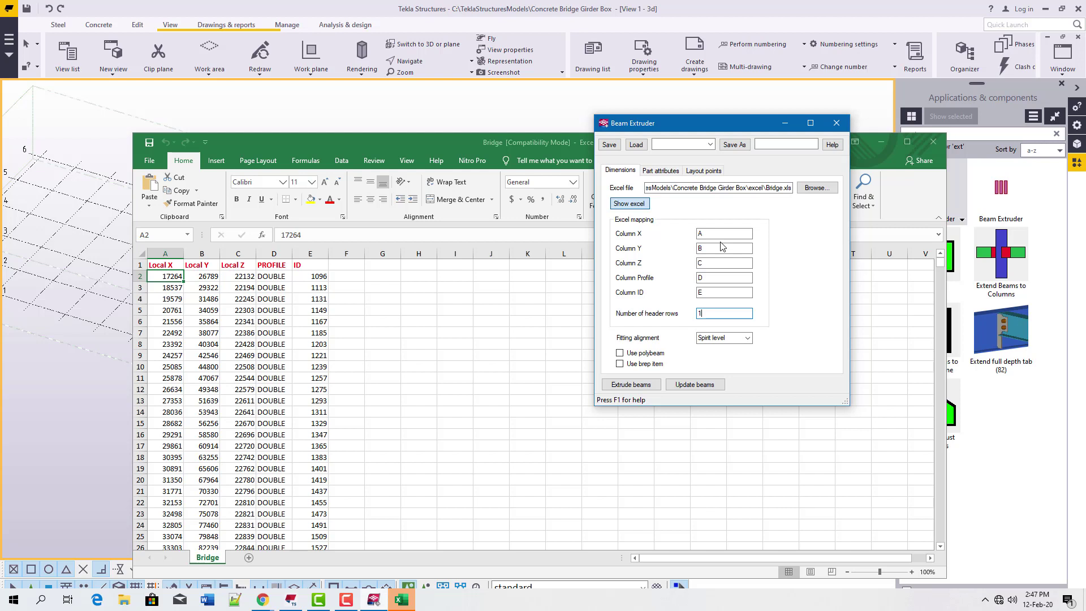
# Extrude the beams from the mapped coordinates and check the ID column of the linked workbook and the modeled girder
pyautogui.click(628, 387)
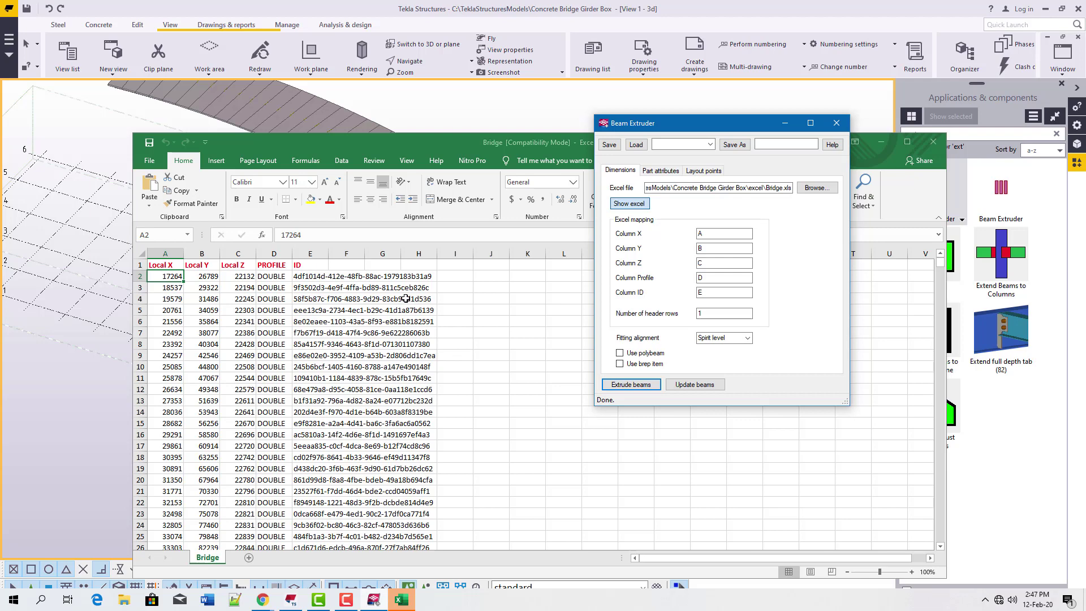
pyautogui.scroll(-1, 349, 430)
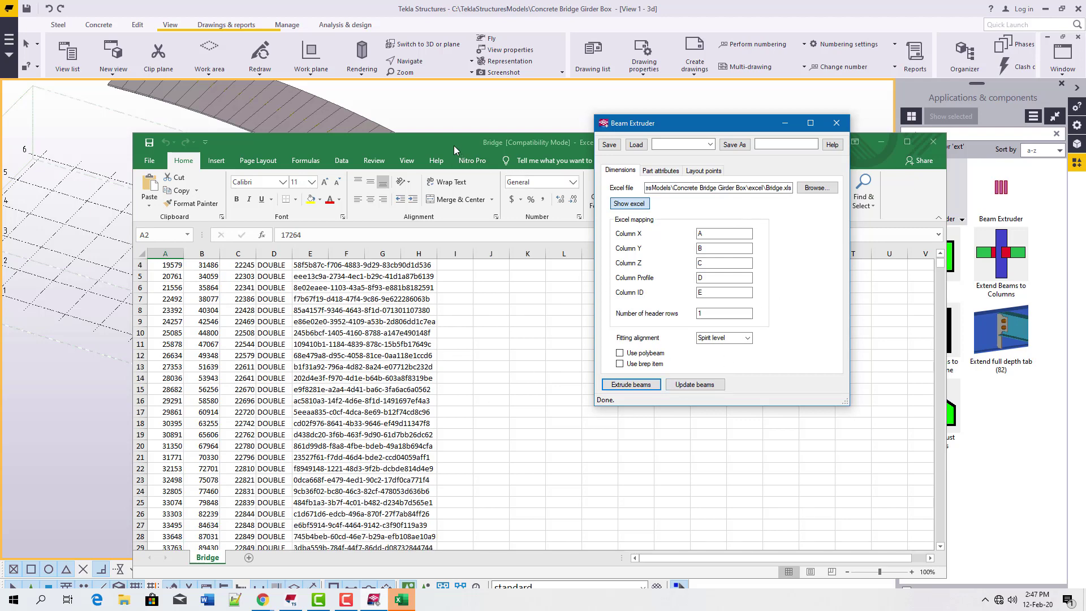
pyautogui.moveTo(454, 145); pyautogui.dragTo(412, 409)
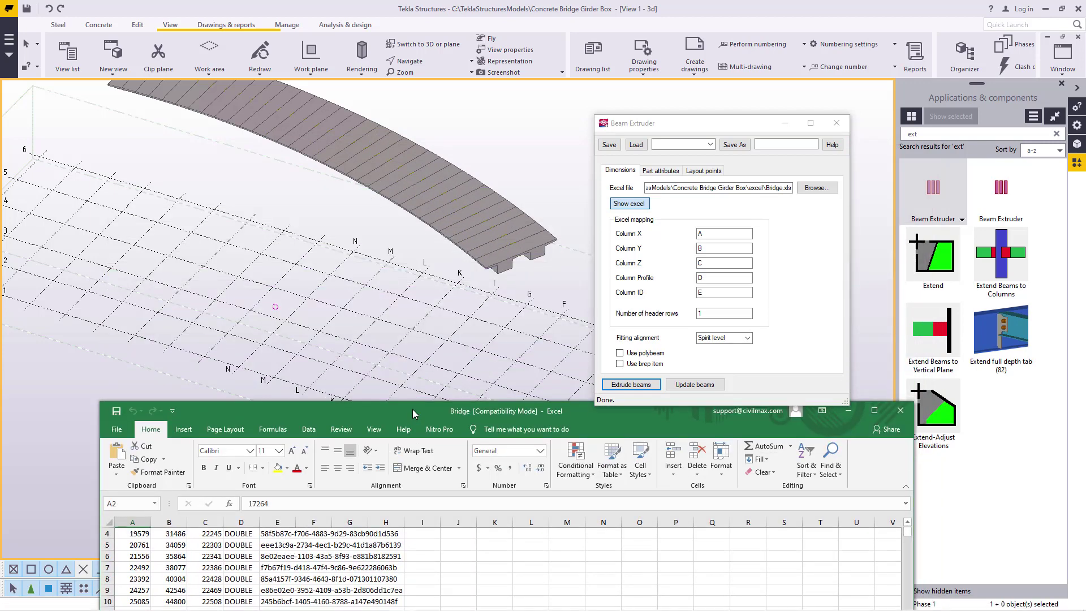
pyautogui.moveTo(413, 409); pyautogui.dragTo(425, 121)
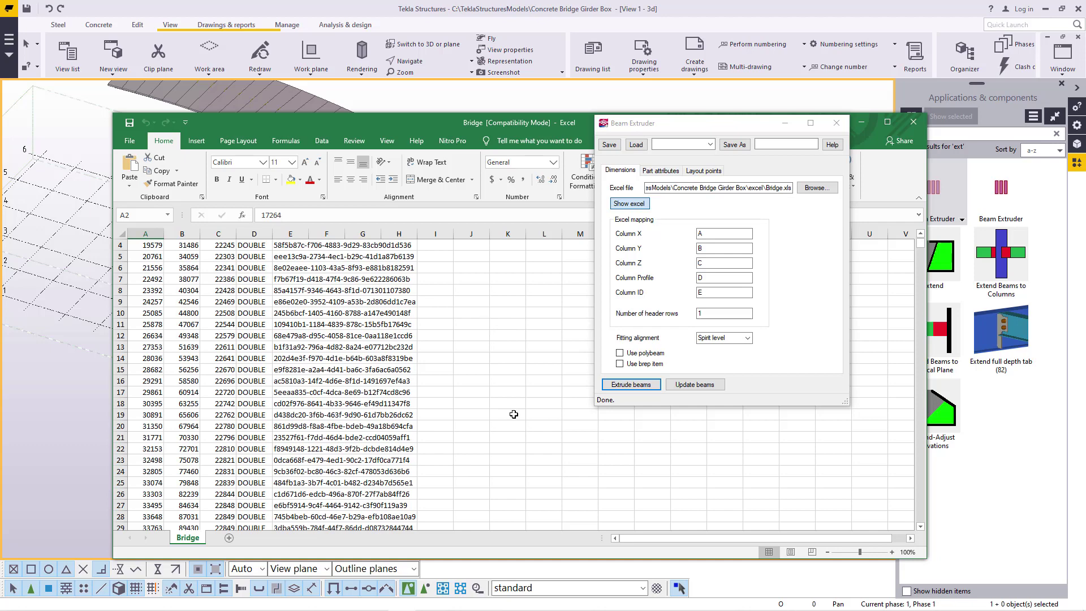
# Close the Beam Extruder, discard the changes to Bridge.xls and close the component catalog
pyautogui.click(830, 126)
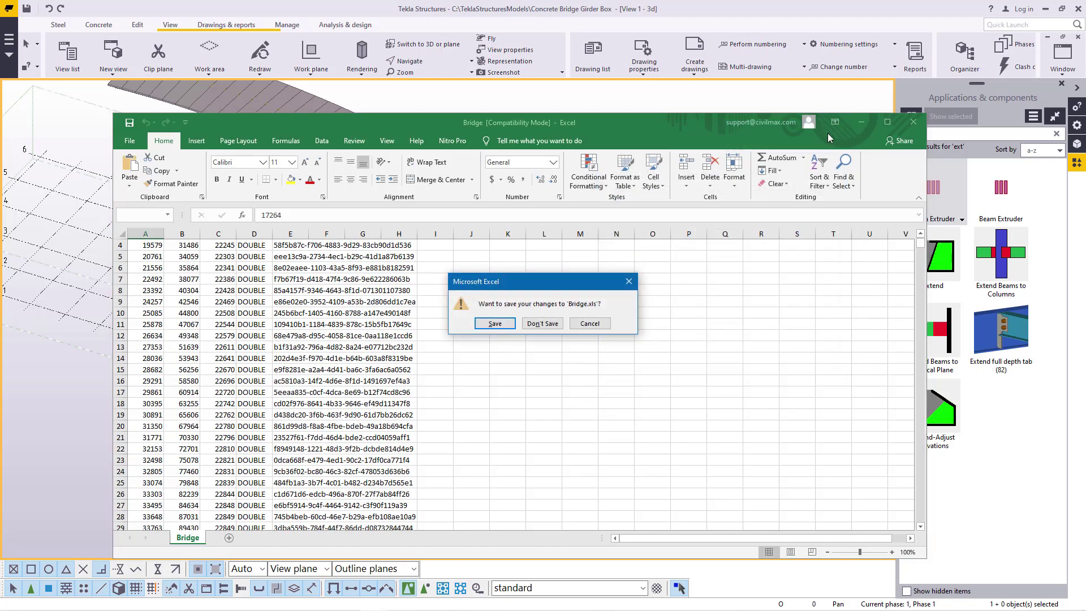
pyautogui.click(545, 324)
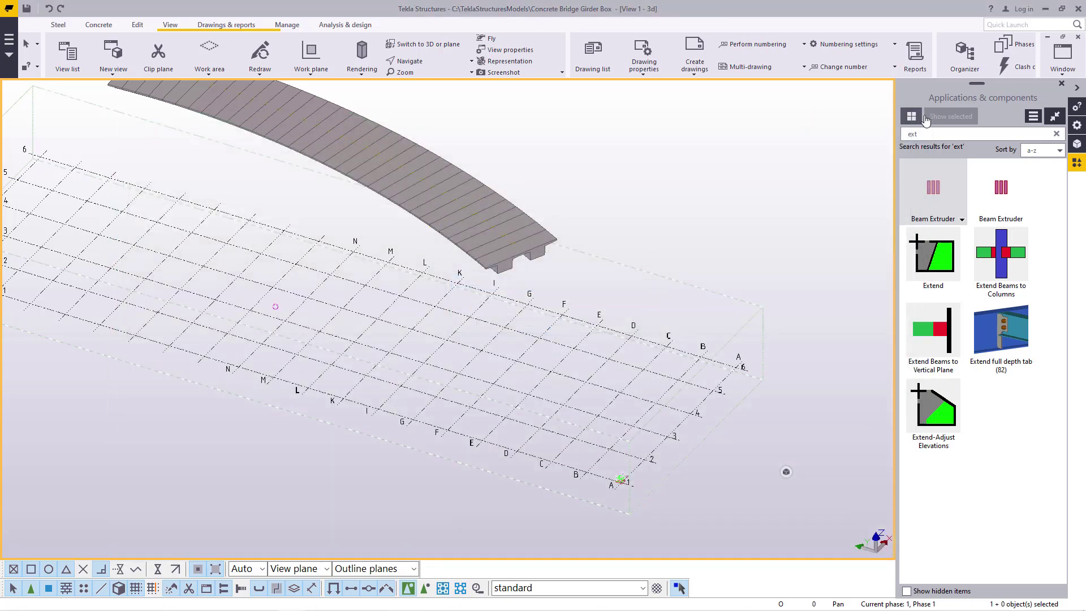
pyautogui.click(1062, 84)
# Examine the extruded bridge girder from several angles, including its end cross-section and the individual deck segments
pyautogui.scroll(5, 569, 192)
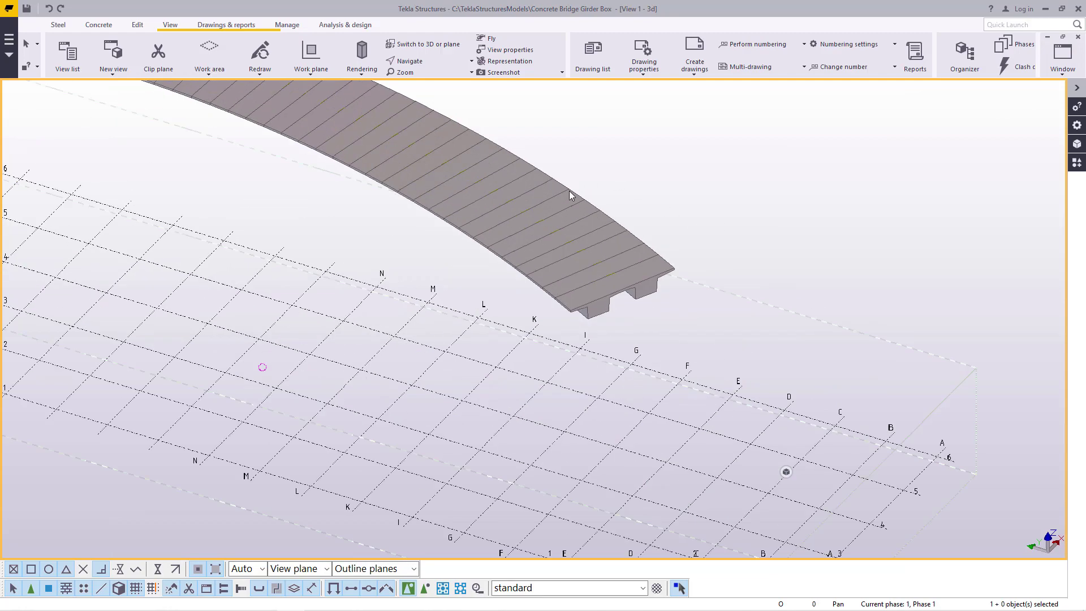
pyautogui.scroll(3, 610, 292)
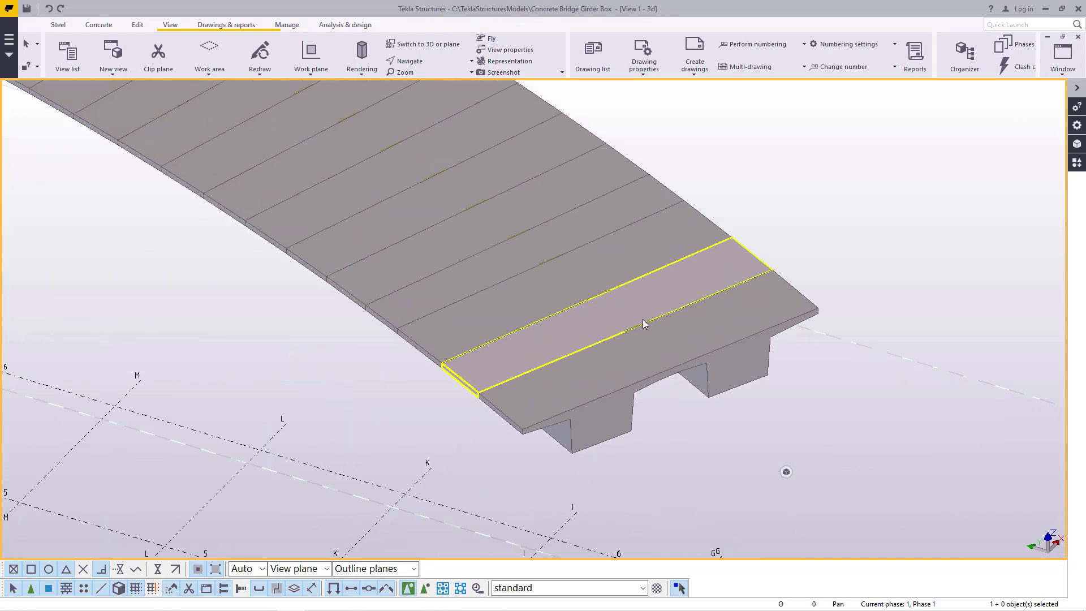
pyautogui.click(430, 61)
pyautogui.moveTo(604, 343); pyautogui.dragTo(666, 340)
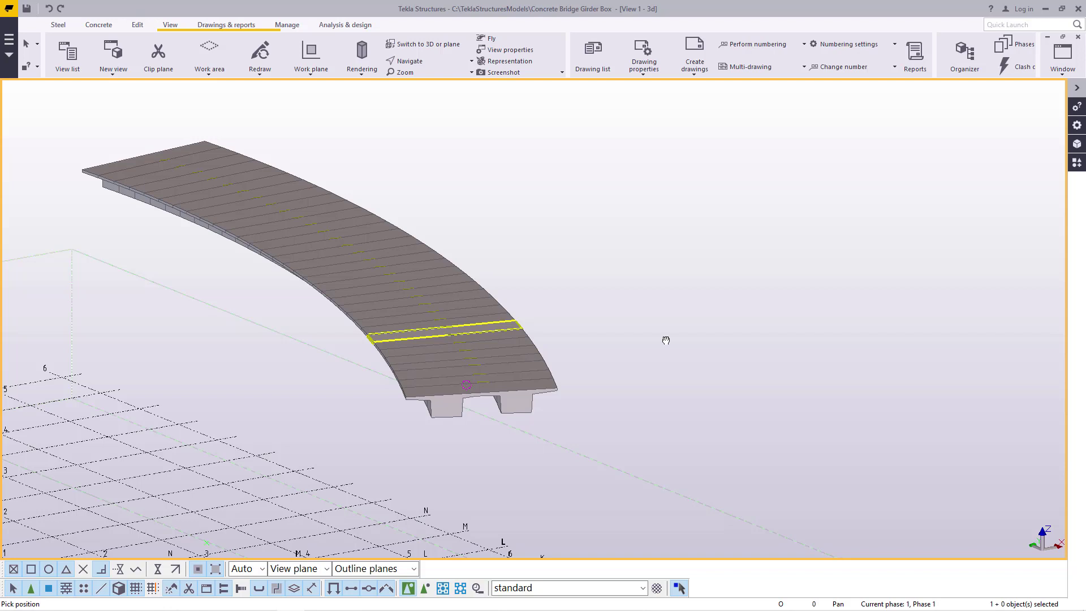
pyautogui.click(422, 60)
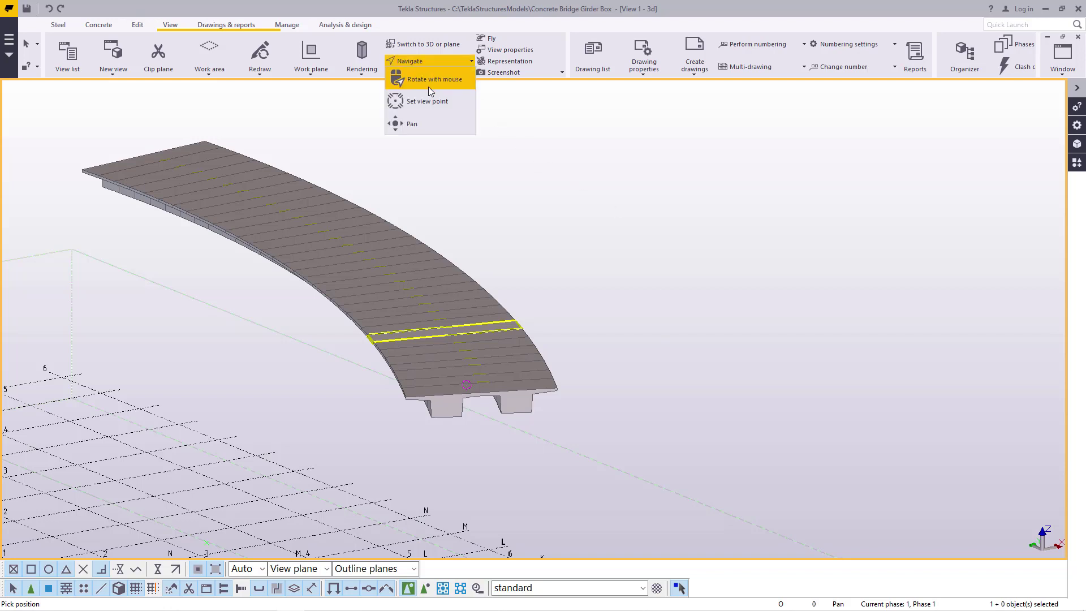
pyautogui.click(428, 85)
pyautogui.click(471, 318)
pyautogui.scroll(6, 456, 318)
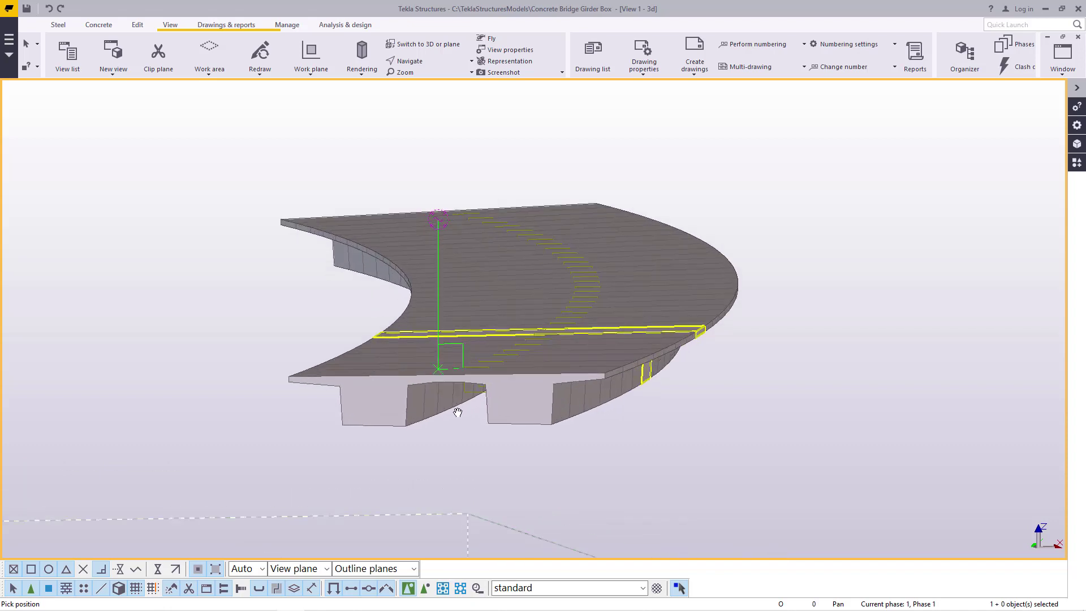
pyautogui.click(421, 61)
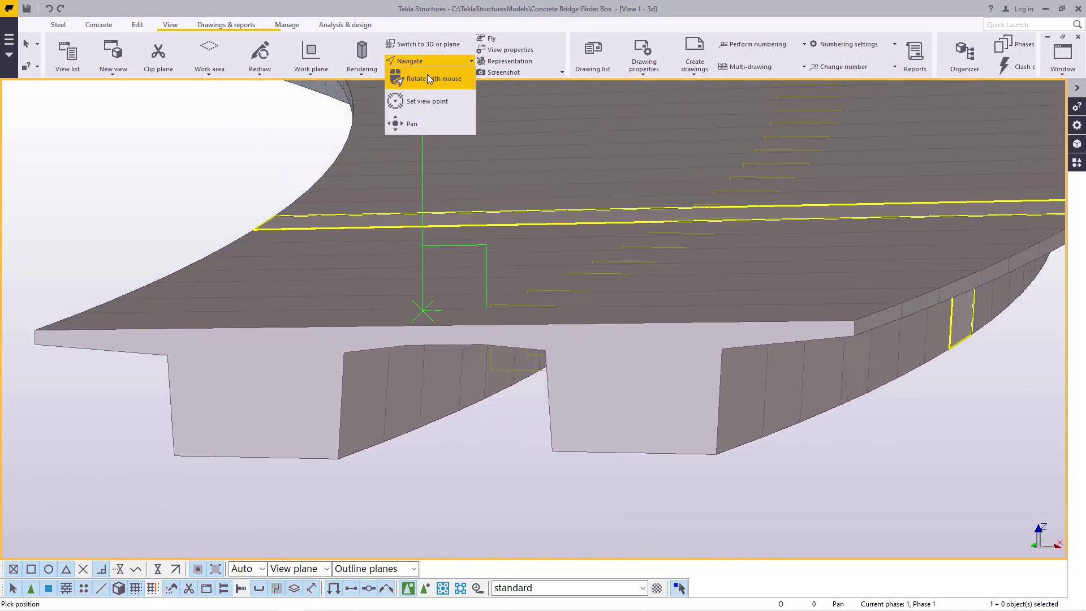
pyautogui.click(429, 77)
pyautogui.click(540, 301)
pyautogui.moveTo(548, 293)
pyautogui.keyDown('ctrl'); pyautogui.mouseDown(button='middle')
pyautogui.moveTo(538, 255)
pyautogui.moveTo(503, 204)
pyautogui.moveTo(573, 271)
pyautogui.moveTo(517, 360)
pyautogui.mouseUp(button='middle'); pyautogui.keyUp('ctrl')
pyautogui.rightClick(290, 178)
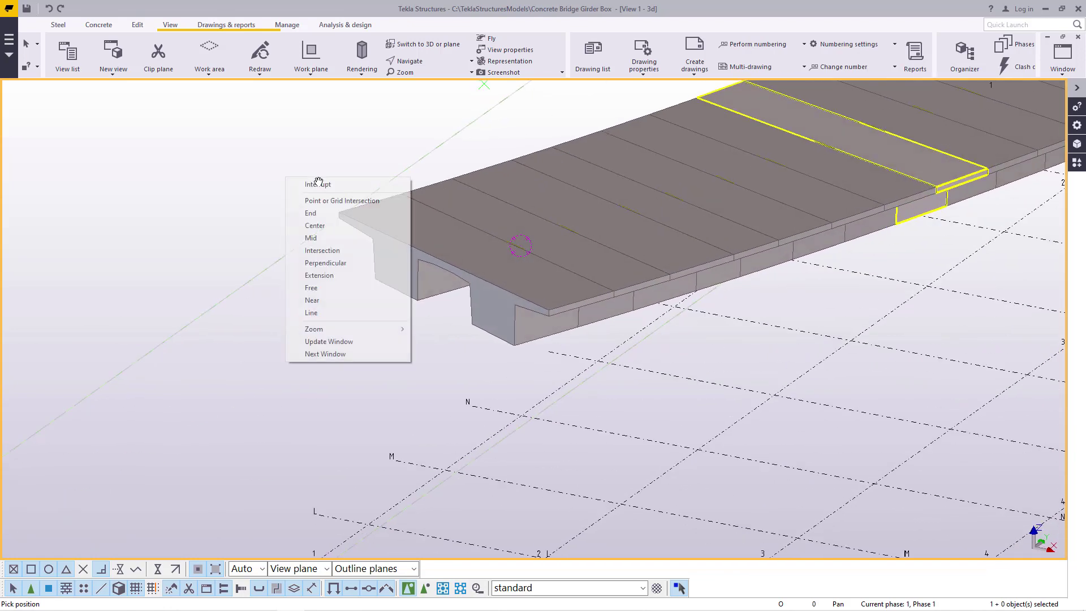
pyautogui.click(317, 184)
pyautogui.scroll(3, 416, 229)
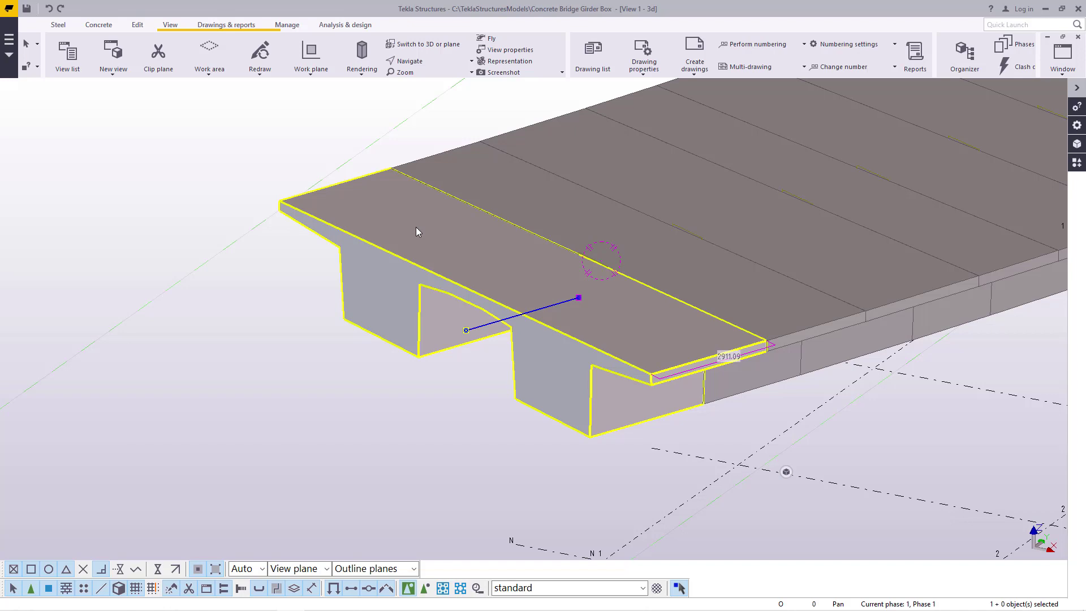
pyautogui.scroll(-5, 415, 232)
pyautogui.scroll(4, 625, 324)
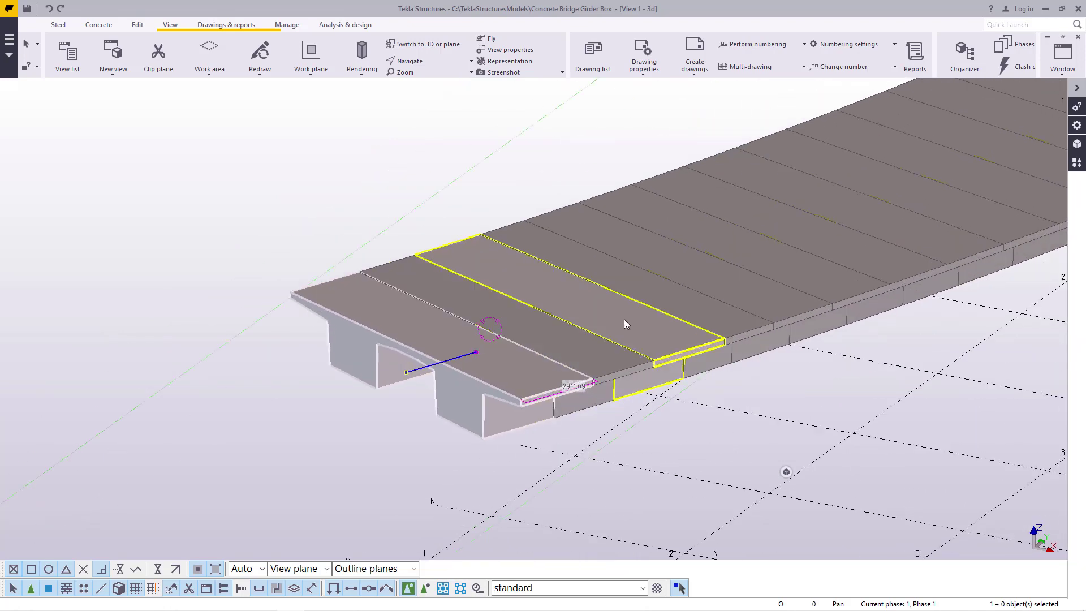
# Delete the third, sixth and eighth girder segments counted from the near end of the bridge
pyautogui.click(616, 317)
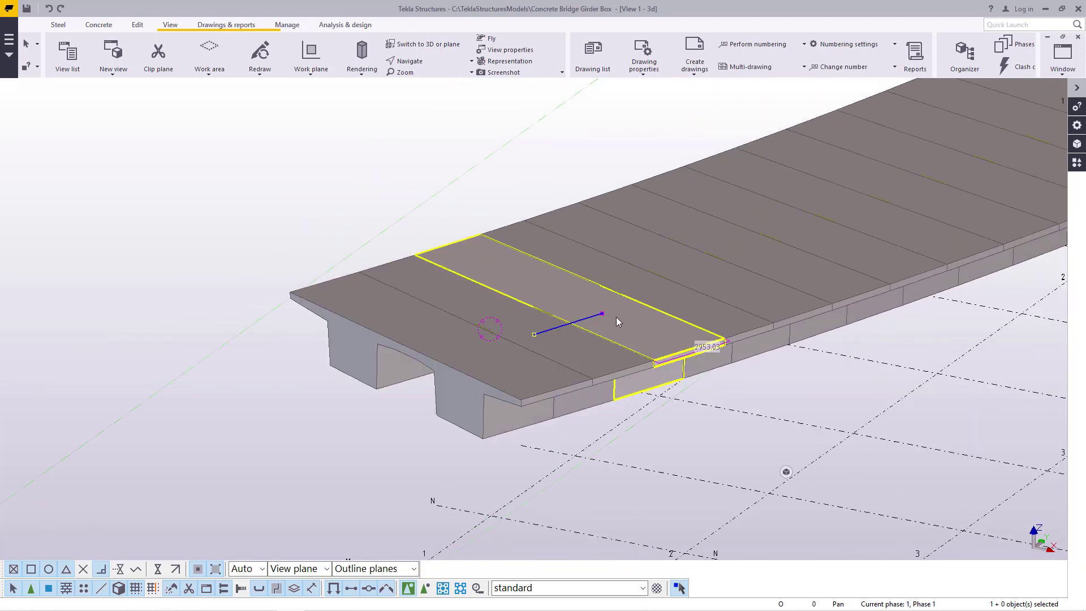
pyautogui.click(775, 265)
pyautogui.click(816, 243)
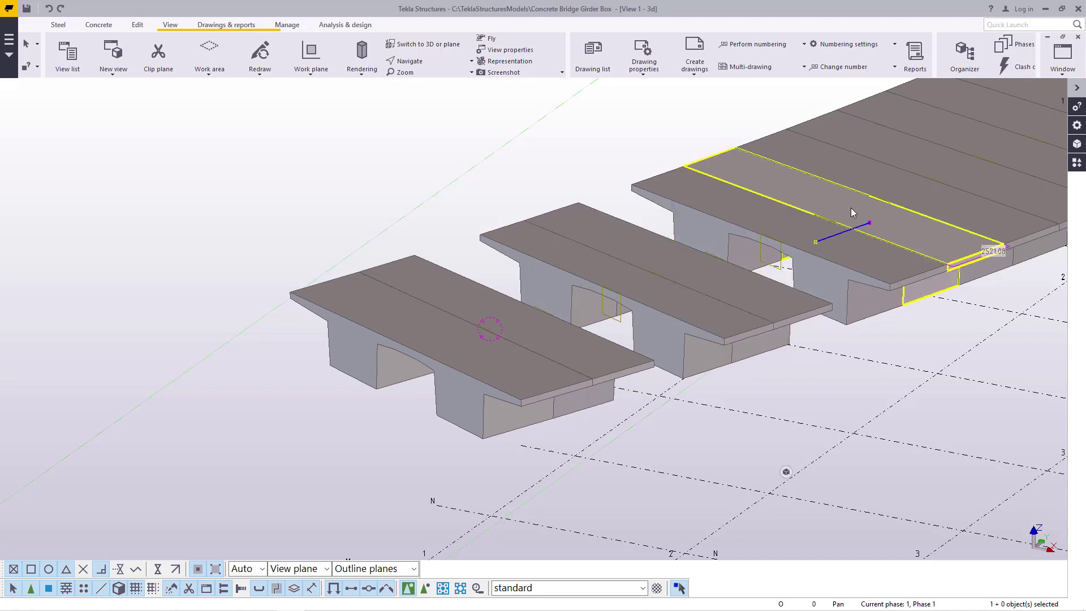
pyautogui.click(851, 211)
# Rotate the model to view the gaps from above and delete the fifth girder segment from the near end
pyautogui.click(405, 60)
pyautogui.click(402, 80)
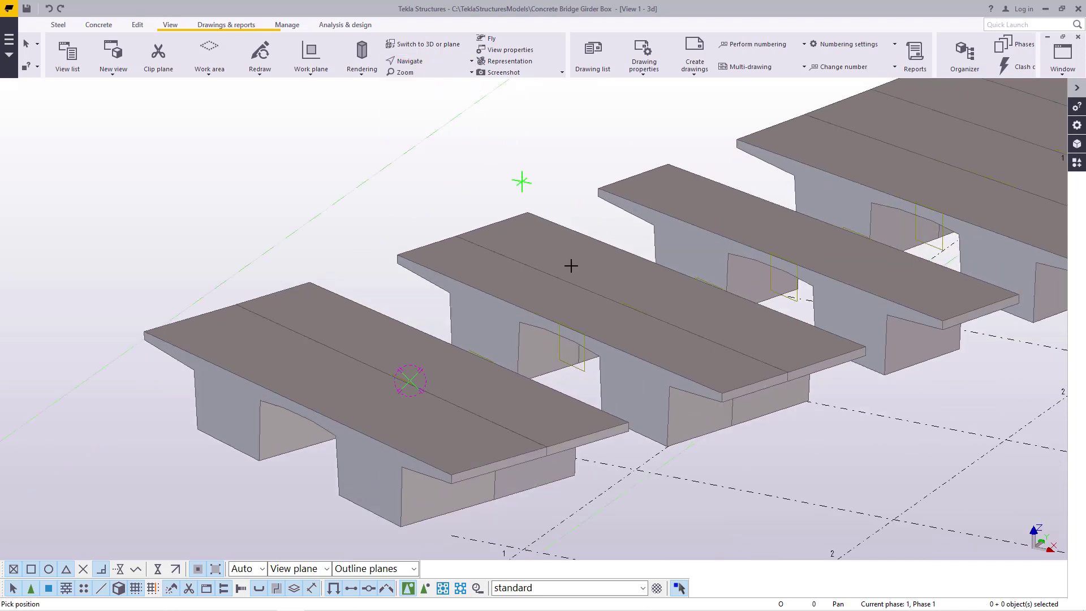
pyautogui.click(571, 265)
pyautogui.keyDown('ctrl'); pyautogui.moveTo(571, 266); pyautogui.dragTo(638, 287, button='middle'); pyautogui.keyUp('ctrl')
pyautogui.rightClick(320, 185)
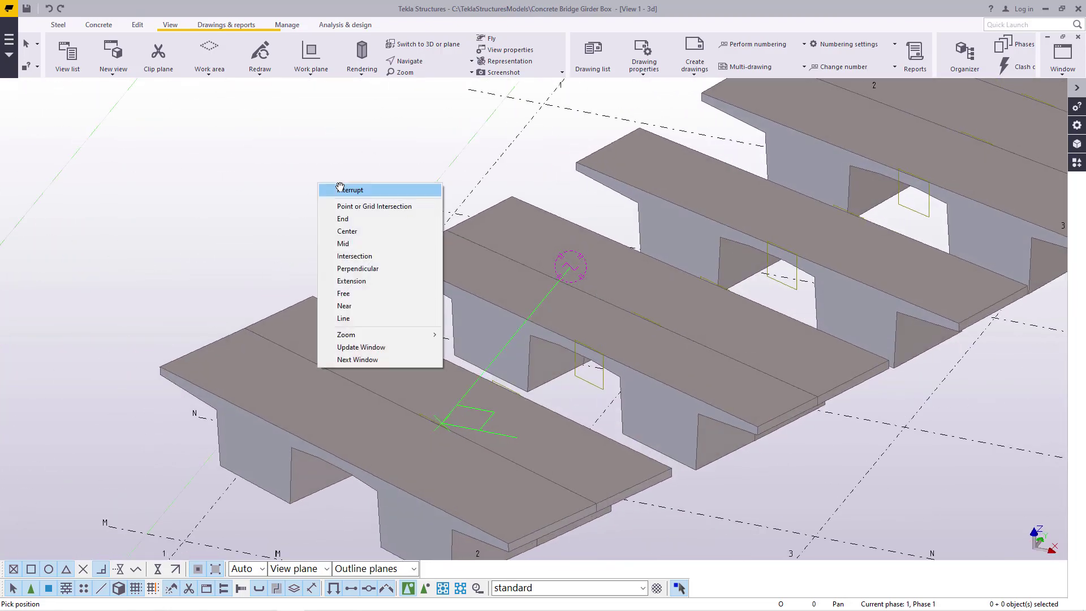
pyautogui.click(340, 189)
pyautogui.scroll(2, 592, 273)
pyautogui.click(603, 260)
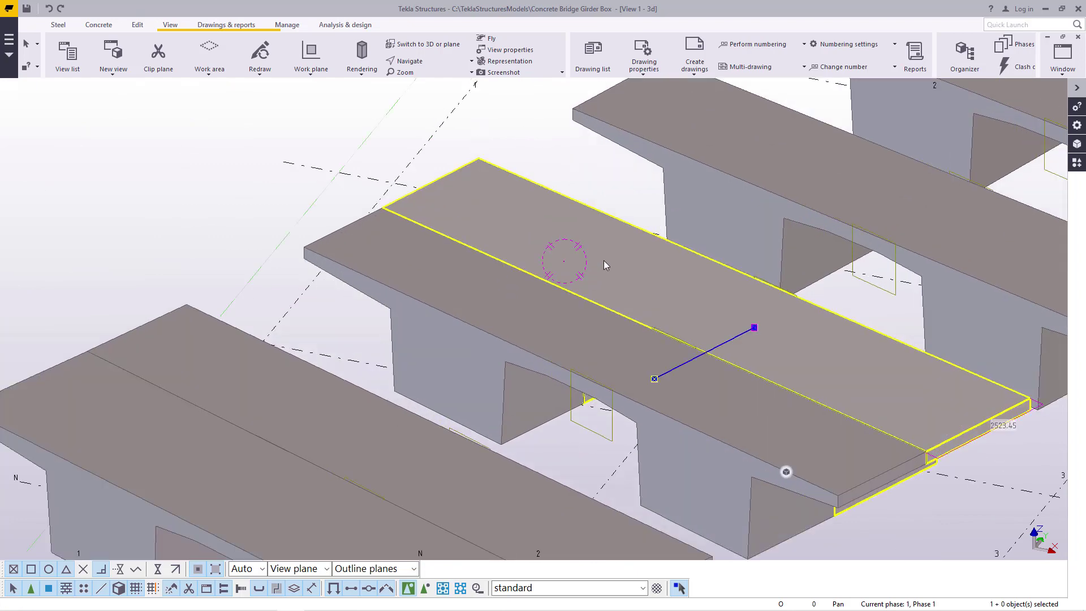
pyautogui.scroll(-10, 603, 260)
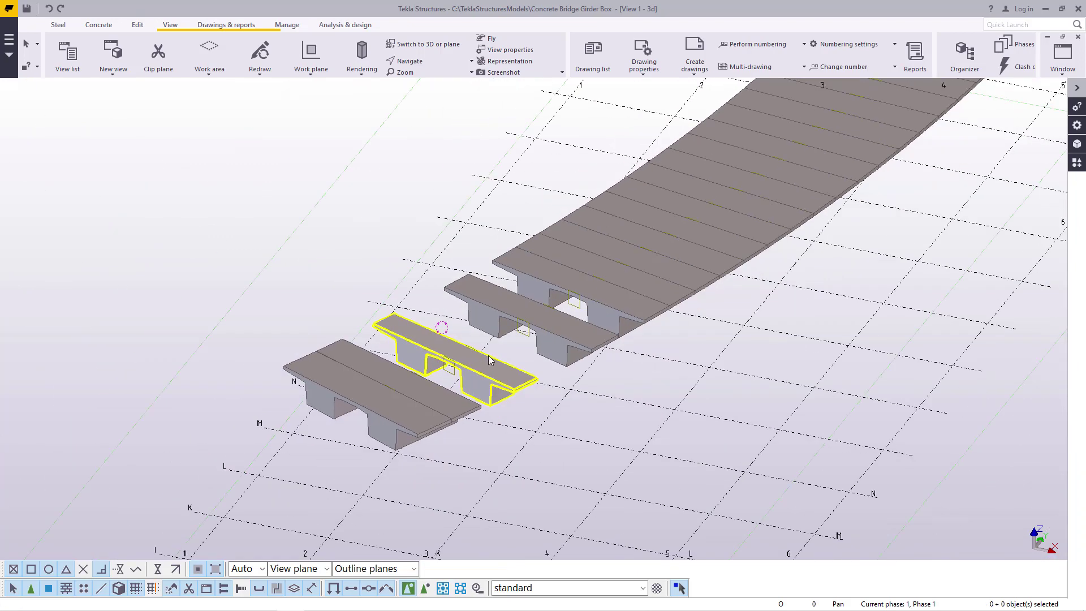
pyautogui.scroll(-6, 488, 359)
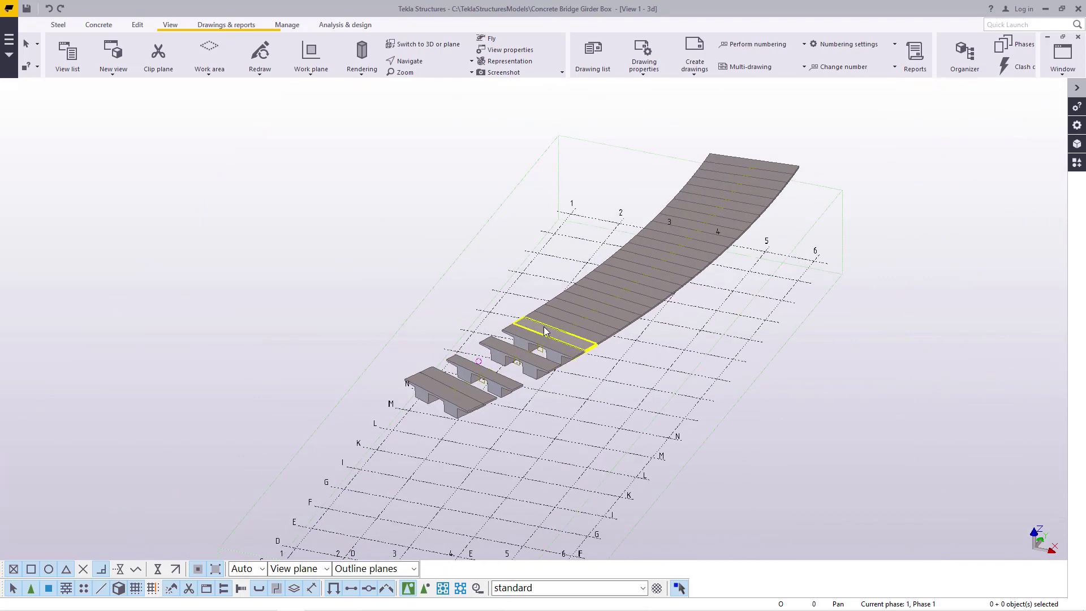
pyautogui.scroll(1, 509, 362)
pyautogui.scroll(2, 417, 382)
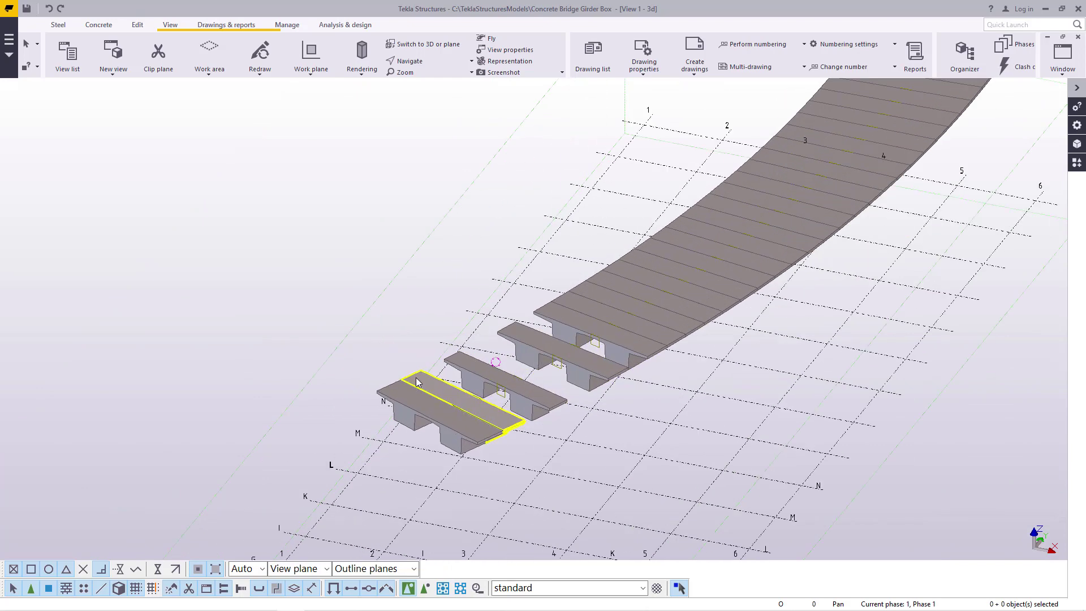
pyautogui.scroll(-2, 417, 383)
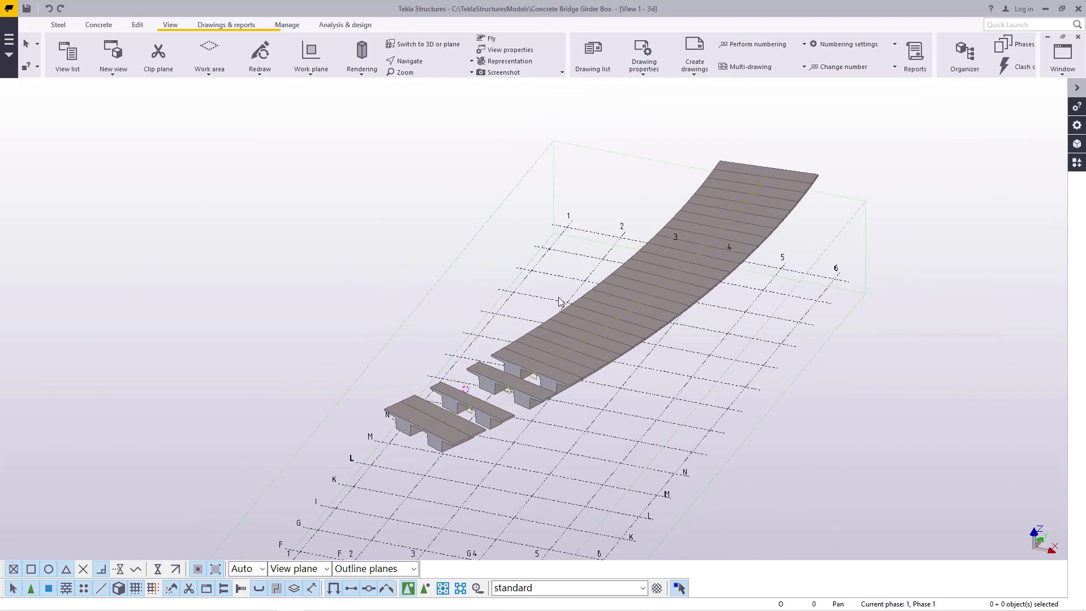
# Undo the four girder segment deletions so the bridge deck is complete again
pyautogui.scroll(4, 560, 305)
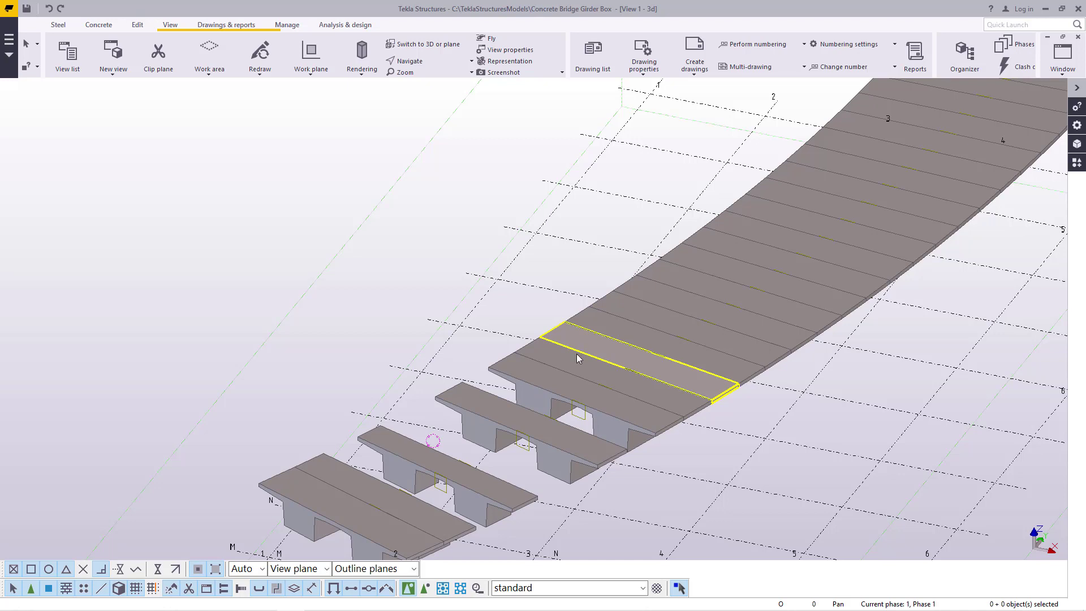
pyautogui.click(48, 9)
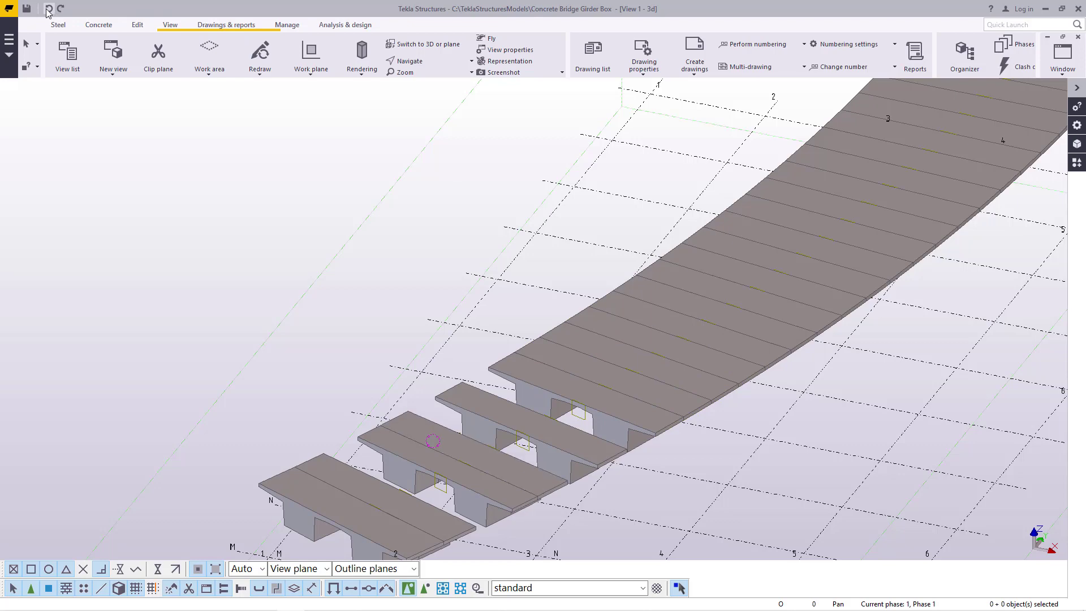
pyautogui.click(49, 9)
pyautogui.click(49, 9)
pyautogui.click(49, 9)
pyautogui.scroll(-3, 440, 205)
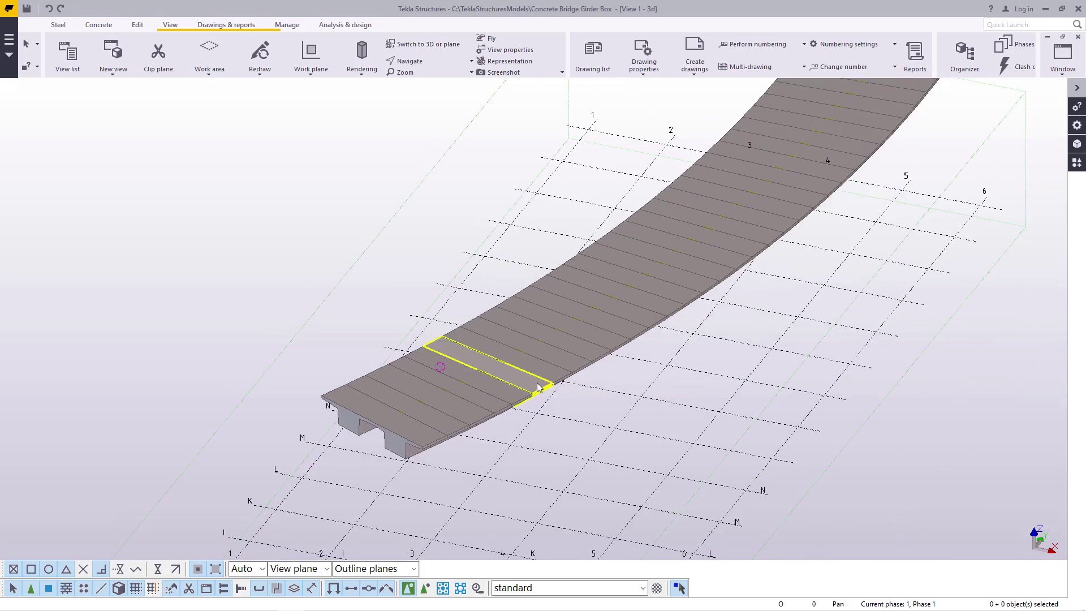
# Examine the complete bridge girder from the opposite side, including its end cross-section and deck edge
pyautogui.scroll(3, 498, 351)
pyautogui.click(422, 62)
pyautogui.click(428, 78)
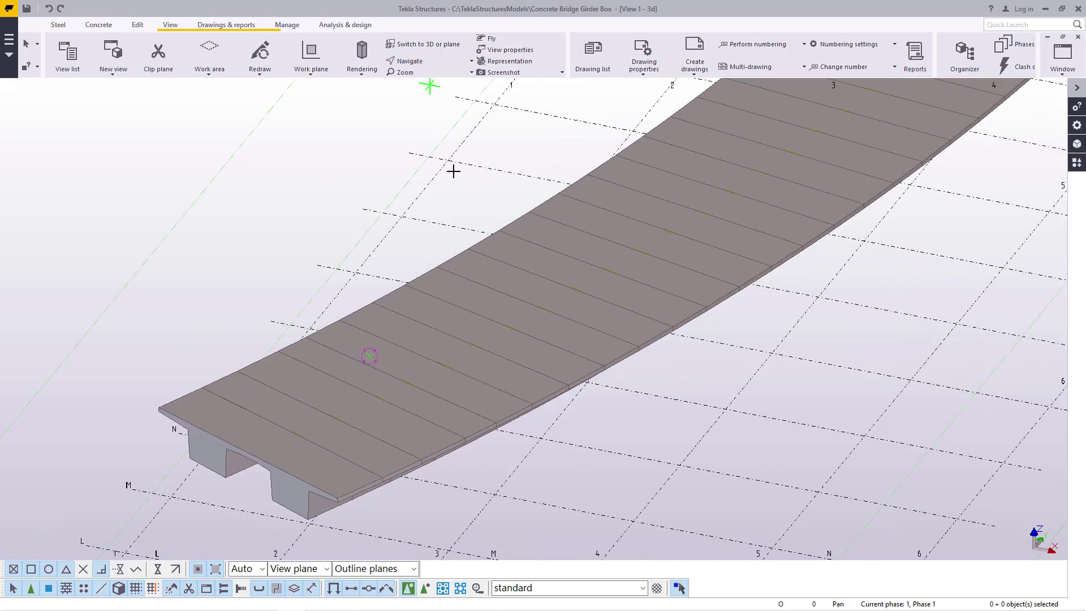
pyautogui.click(484, 315)
pyautogui.moveTo(497, 332); pyautogui.dragTo(679, 265)
pyautogui.rightClick(679, 264)
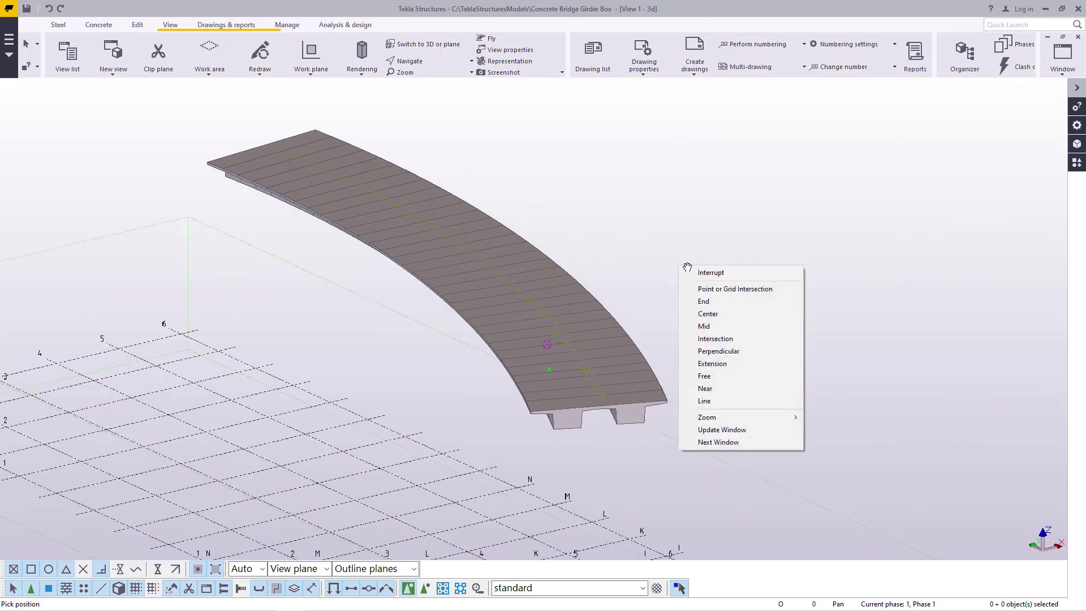
pyautogui.click(701, 272)
pyautogui.keyDown('ctrl'); pyautogui.moveTo(640, 296); pyautogui.dragTo(540, 346, button='middle'); pyautogui.keyUp('ctrl')
pyautogui.scroll(2, 601, 377)
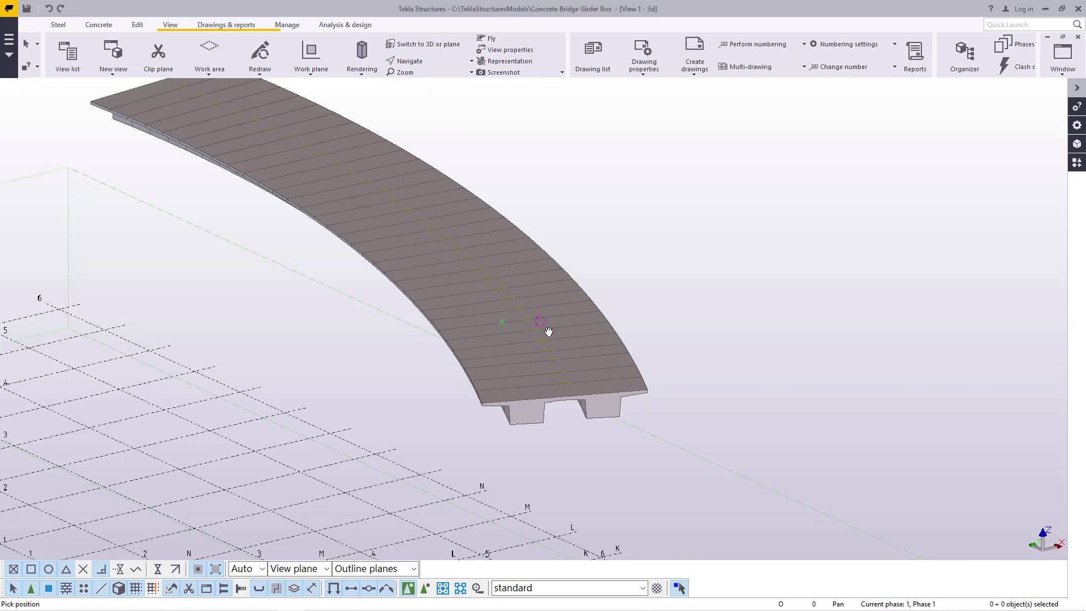
pyautogui.keyDown('ctrl'); pyautogui.moveTo(550, 333); pyautogui.dragTo(644, 237, button='middle'); pyautogui.keyUp('ctrl')
pyautogui.rightClick(644, 237)
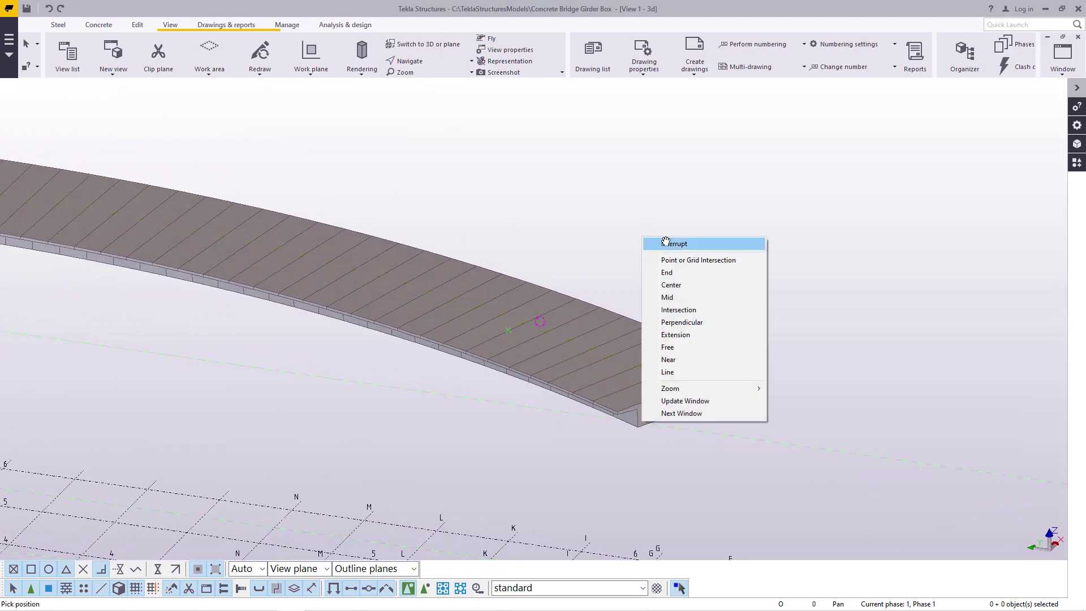
pyautogui.click(662, 243)
pyautogui.moveTo(510, 610)
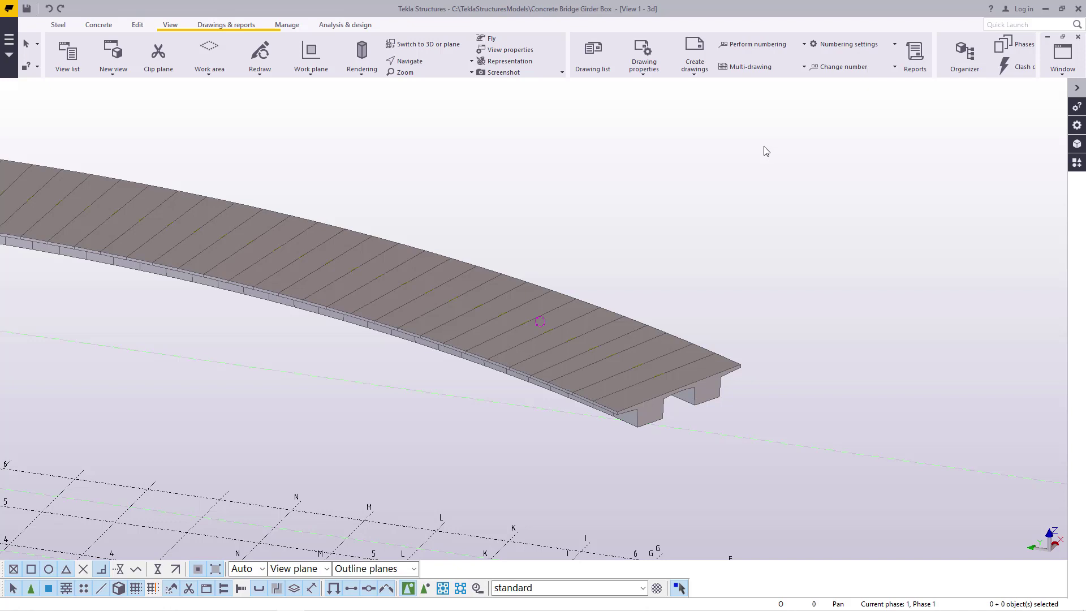
pyautogui.scroll(-3, 656, 345)
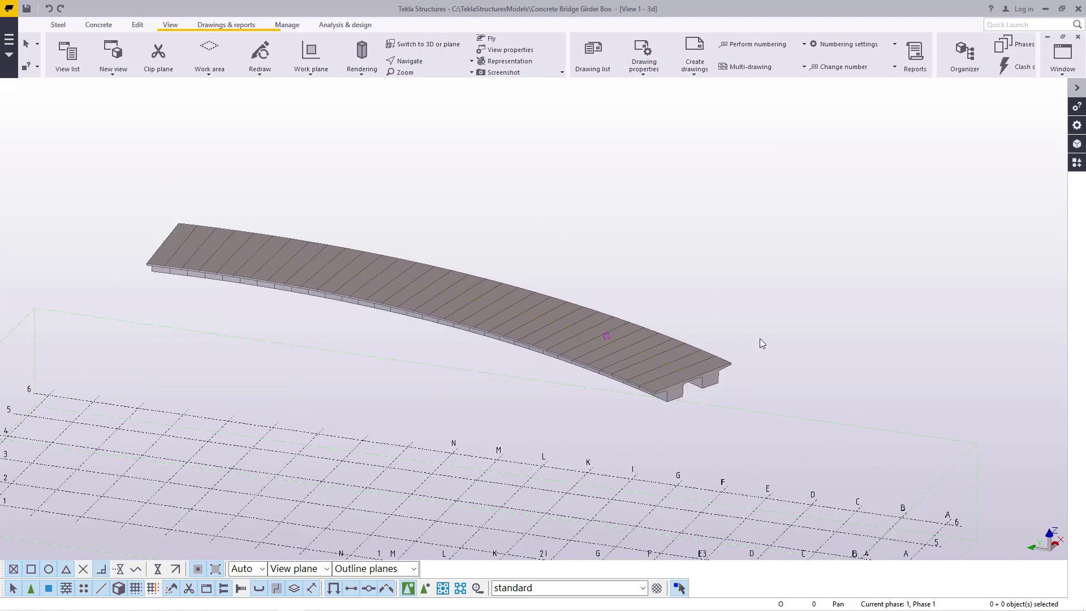
# Reopen the Beam Extruder and load iirispro.xls from the model's excel folder as its Excel file
pyautogui.click(1077, 163)
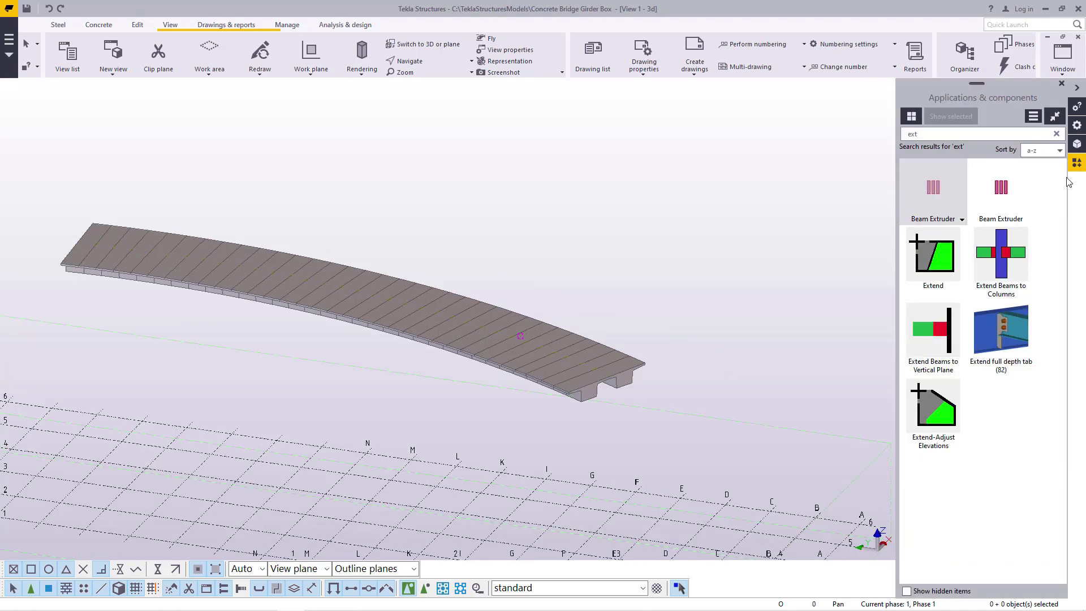
pyautogui.doubleClick(943, 200)
pyautogui.scroll(-2, 240, 325)
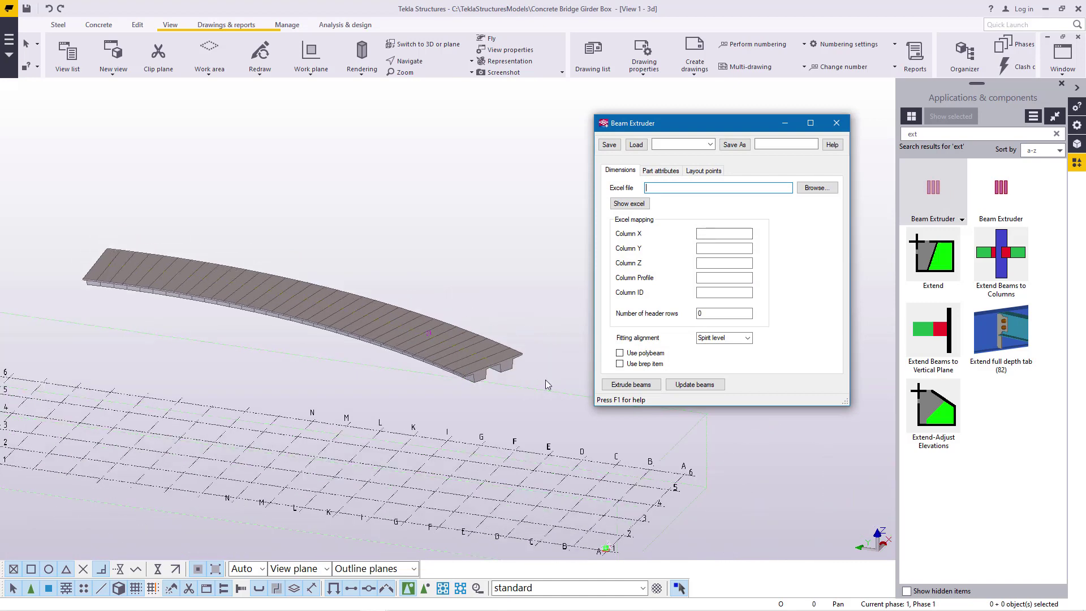
pyautogui.scroll(4, 509, 375)
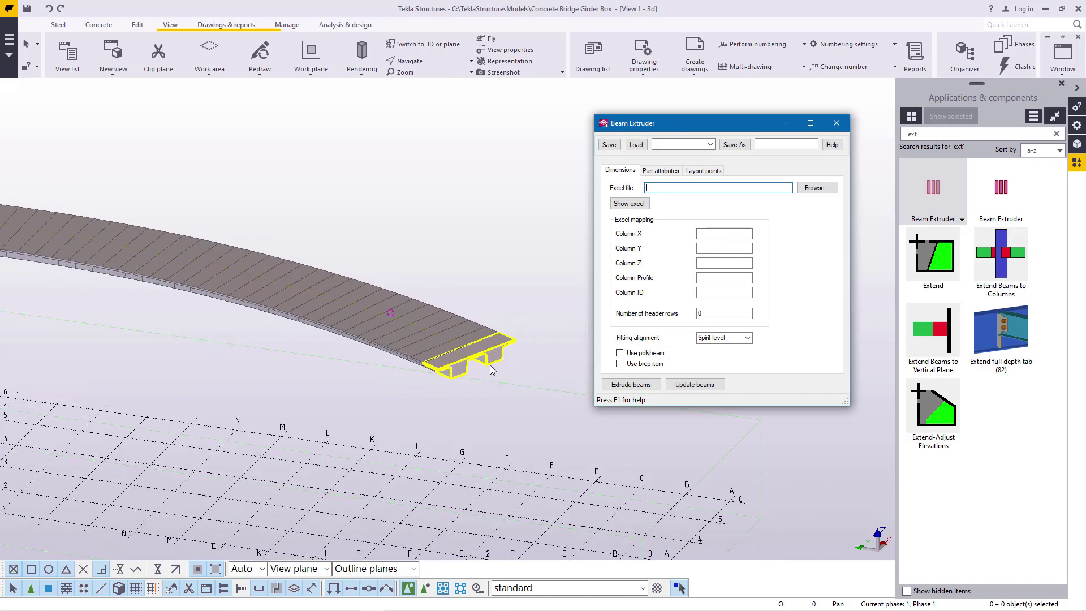
pyautogui.scroll(3, 491, 367)
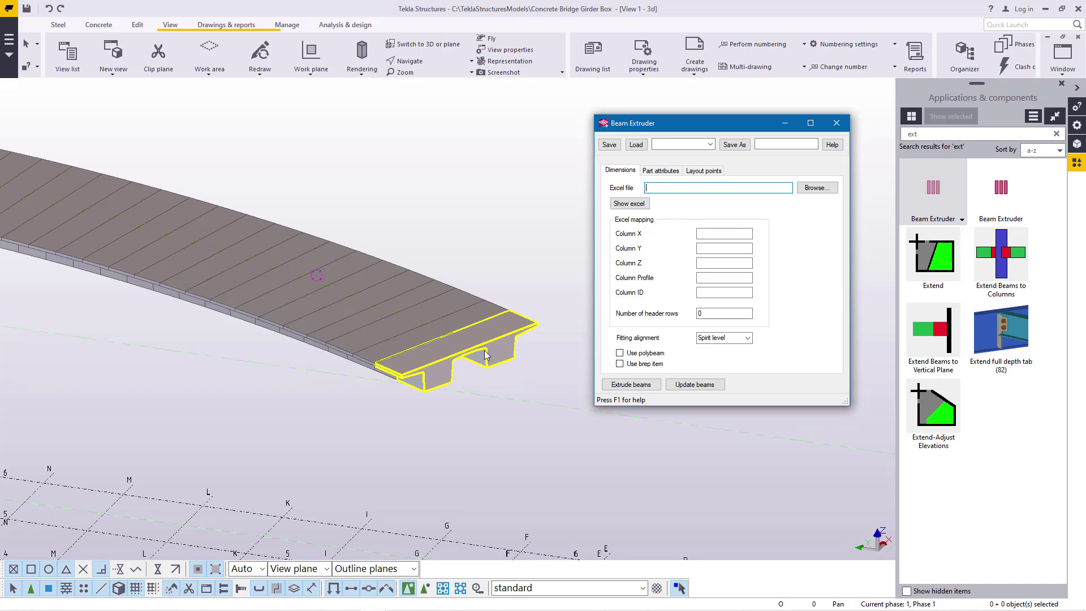
pyautogui.click(822, 188)
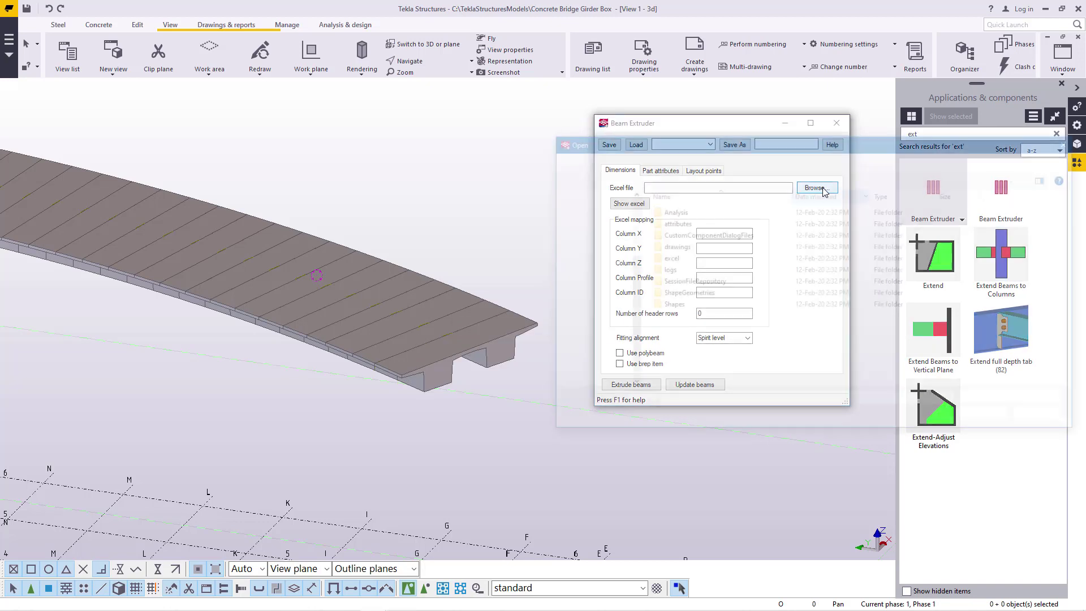
pyautogui.doubleClick(668, 258)
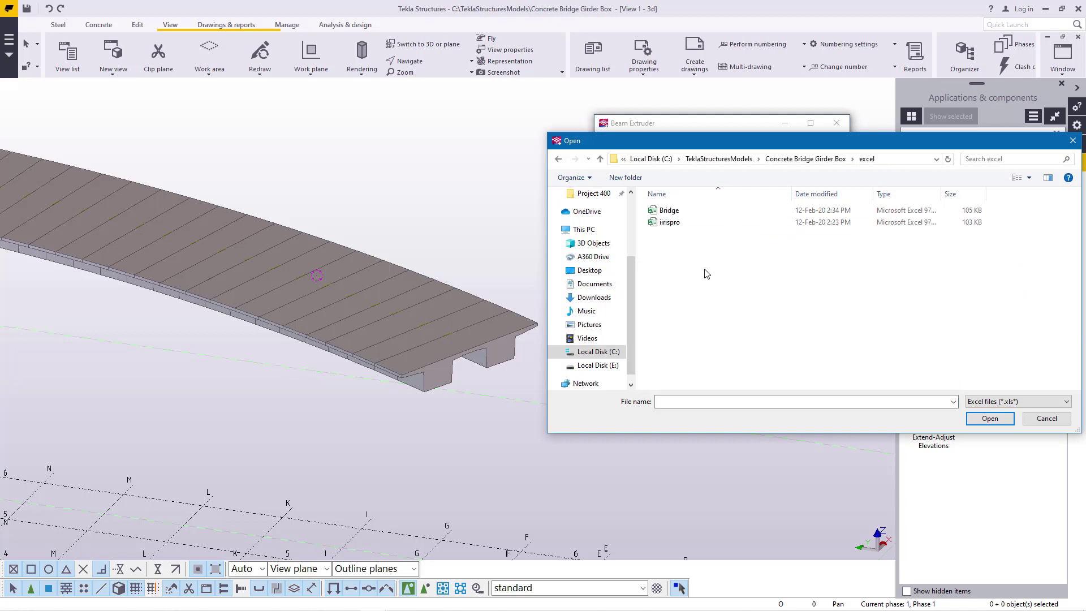
pyautogui.click(671, 222)
pyautogui.click(989, 419)
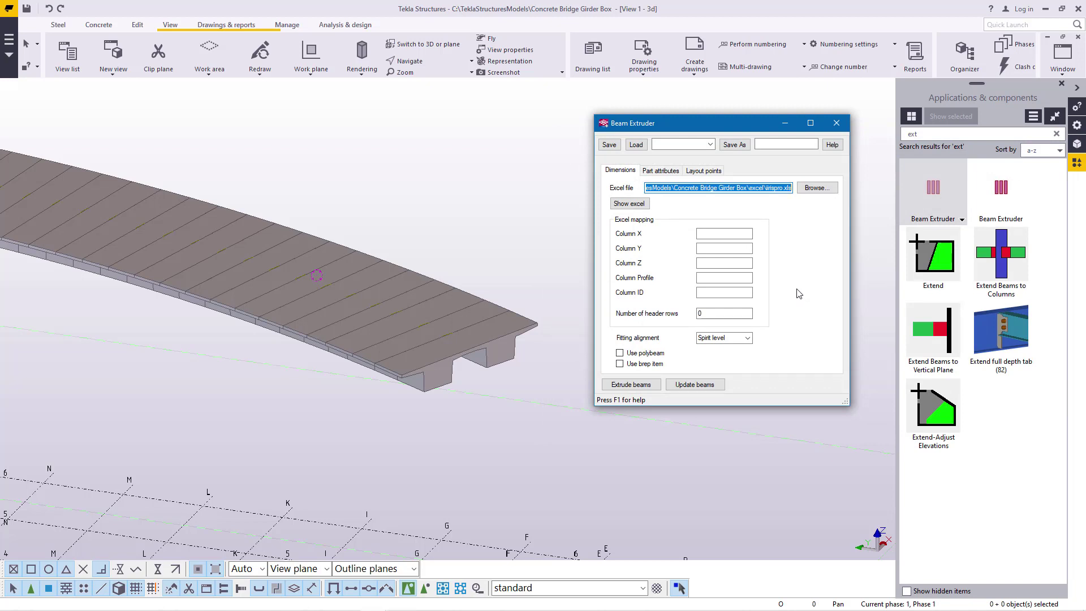
# Show the spreadsheet and map X to column A, Y to B, Z to C, Profile to G and ID to H
pyautogui.click(632, 204)
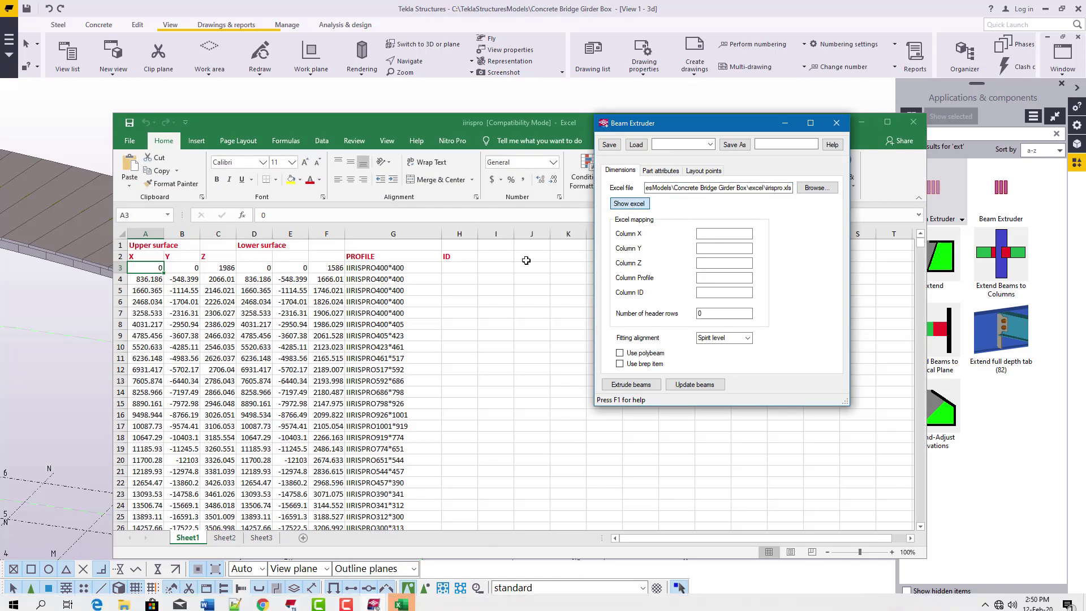
pyautogui.click(722, 234)
pyautogui.write('A')
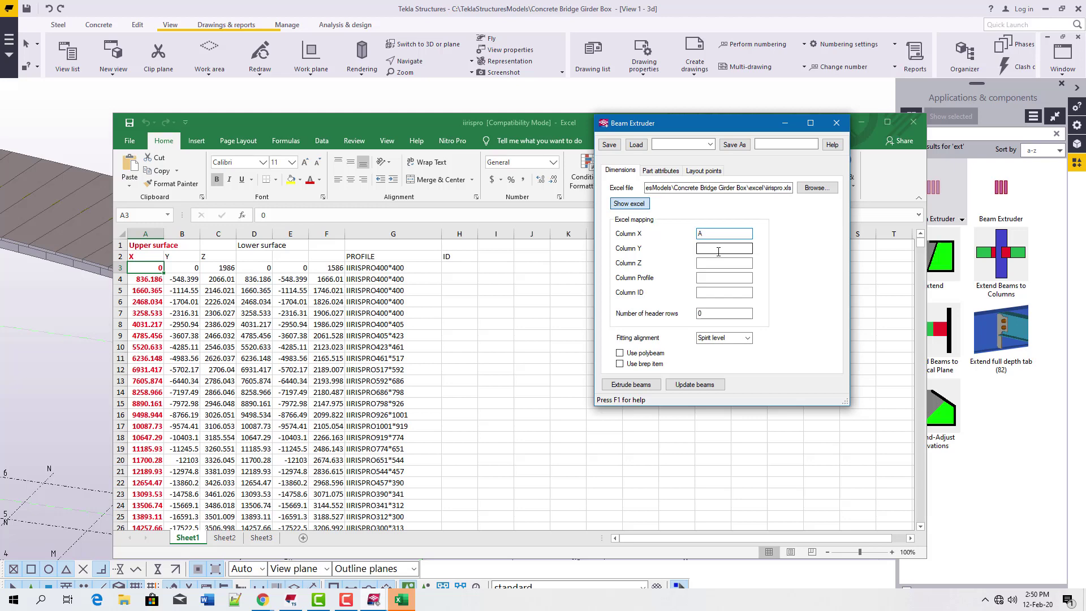
pyautogui.click(718, 250)
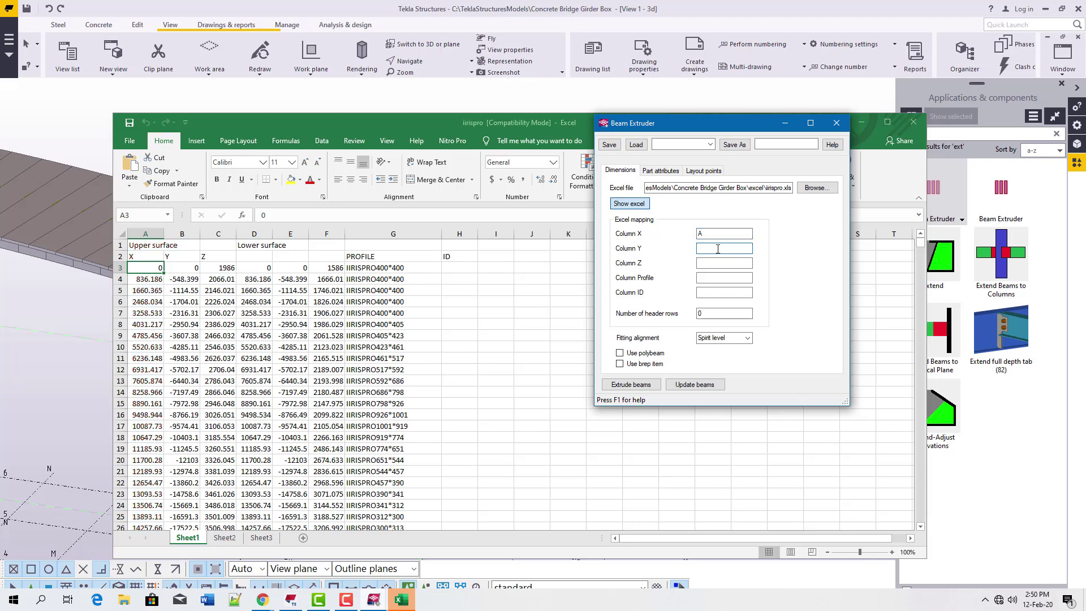
pyautogui.write('B')
pyautogui.click(717, 264)
pyautogui.write('C')
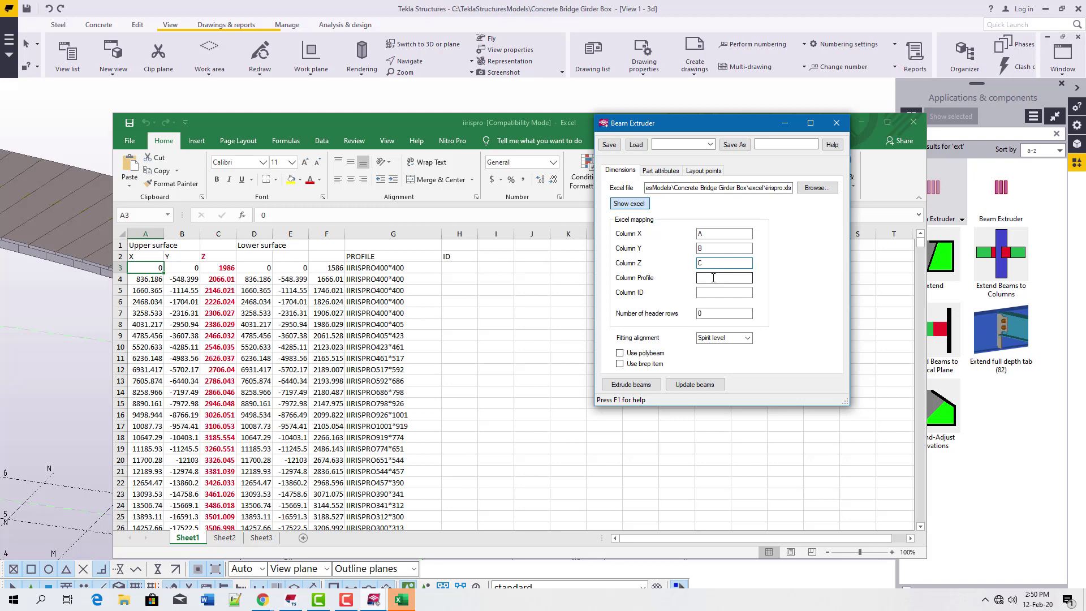
pyautogui.click(714, 278)
pyautogui.write('G')
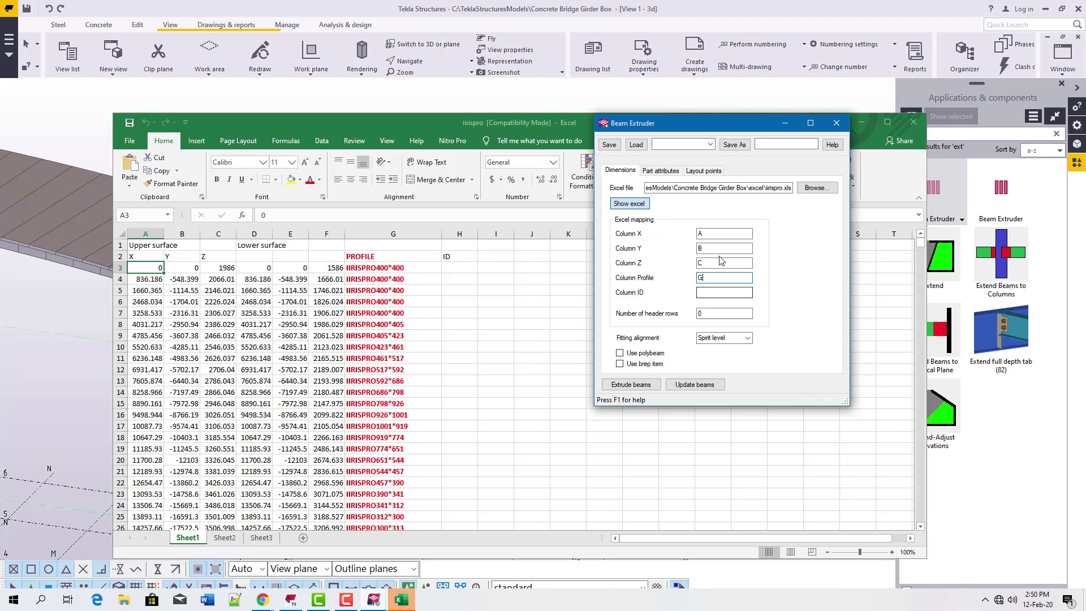
pyautogui.click(710, 294)
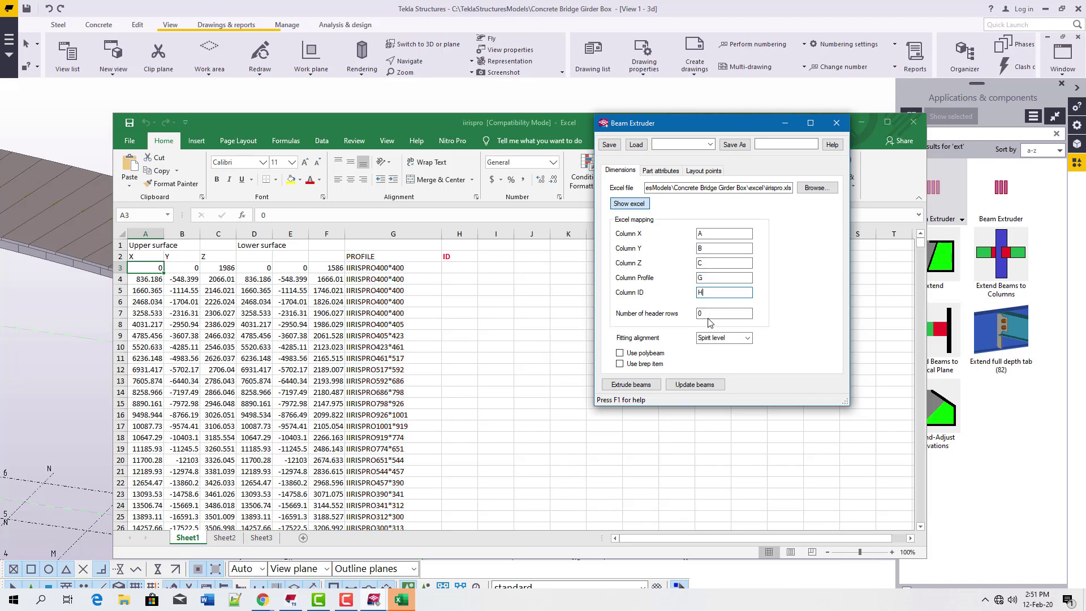
# Set the number of header rows to 2, extrude the beams, minimize the spreadsheet and close the Beam Extruder
pyautogui.click(707, 315)
pyautogui.moveTo(706, 316); pyautogui.dragTo(690, 314)
pyautogui.write('2')
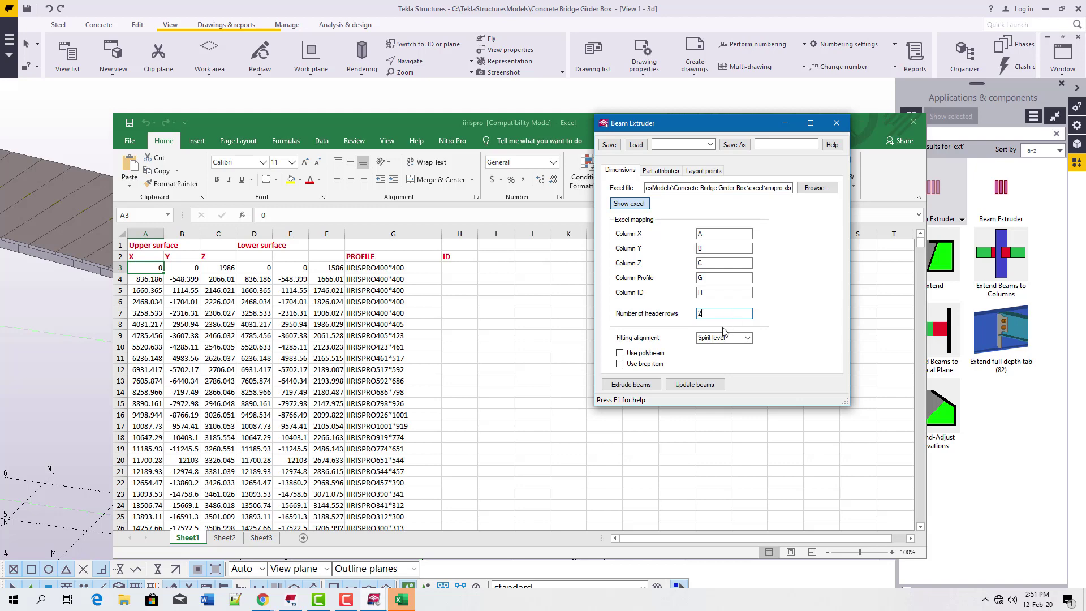
pyautogui.click(620, 386)
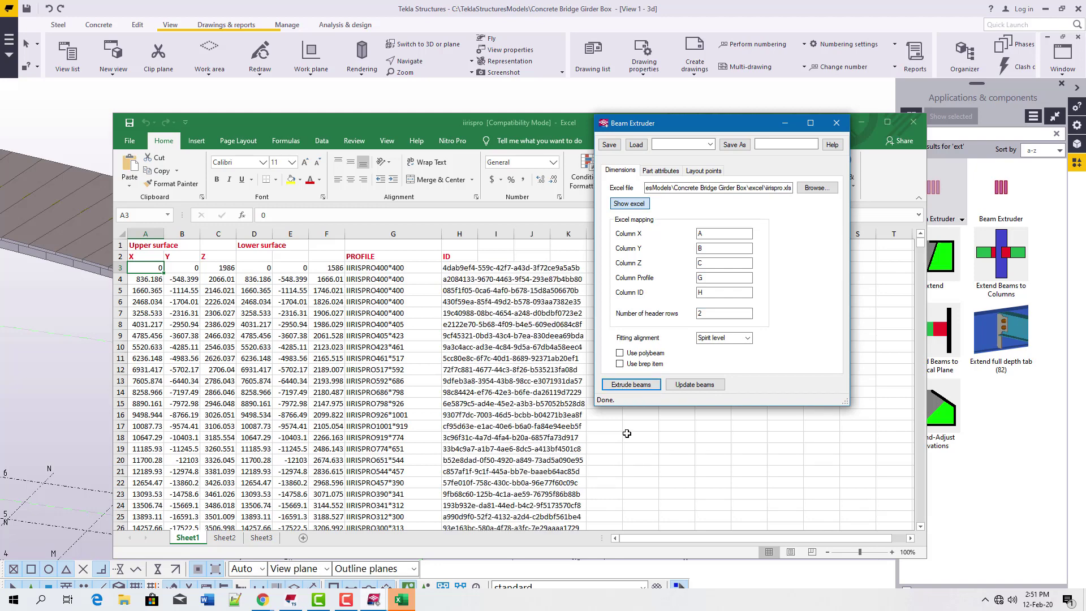
pyautogui.click(861, 122)
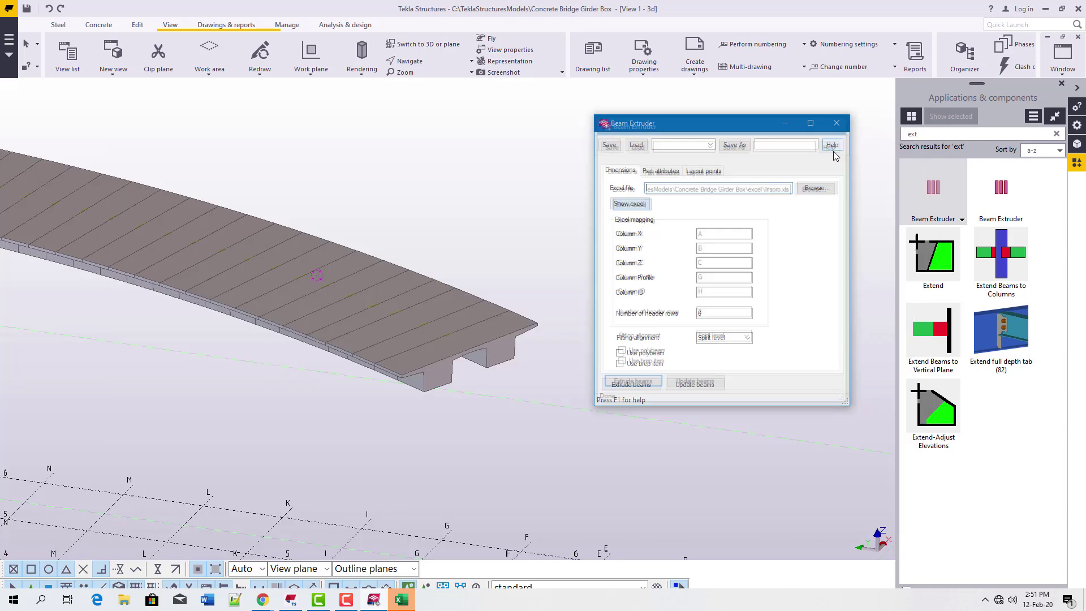
pyautogui.click(837, 123)
# Fit the work area to the entire model, including the newly extruded curved beam near grid A-1
pyautogui.scroll(-5, 579, 285)
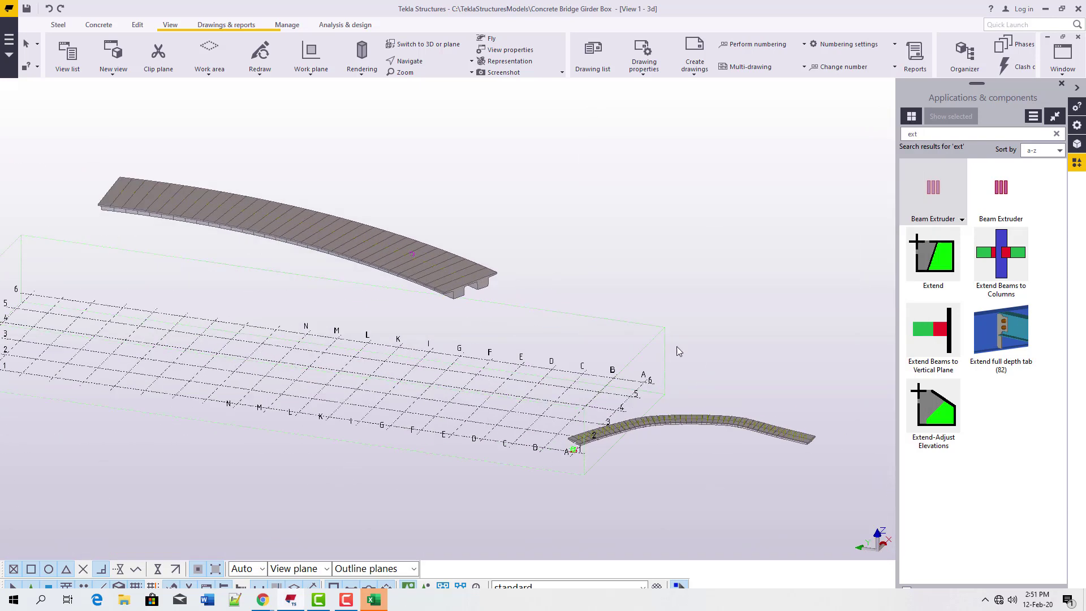
pyautogui.scroll(3, 660, 320)
pyautogui.rightClick(659, 319)
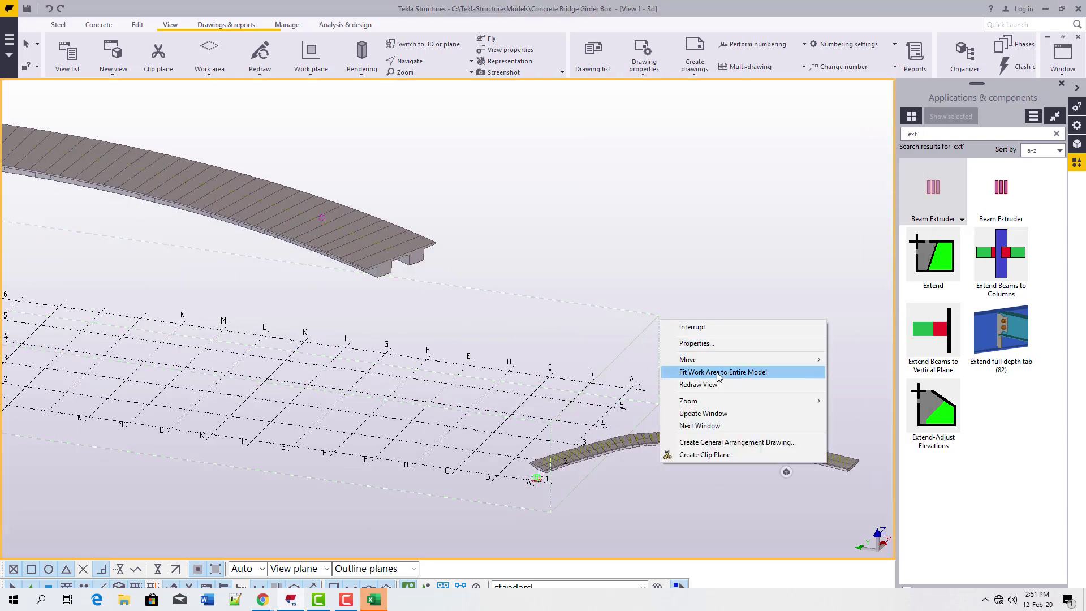
pyautogui.click(719, 373)
# Examine the newly extruded curved beam near grid A-1 from several angles, close up and from above
pyautogui.scroll(3, 701, 410)
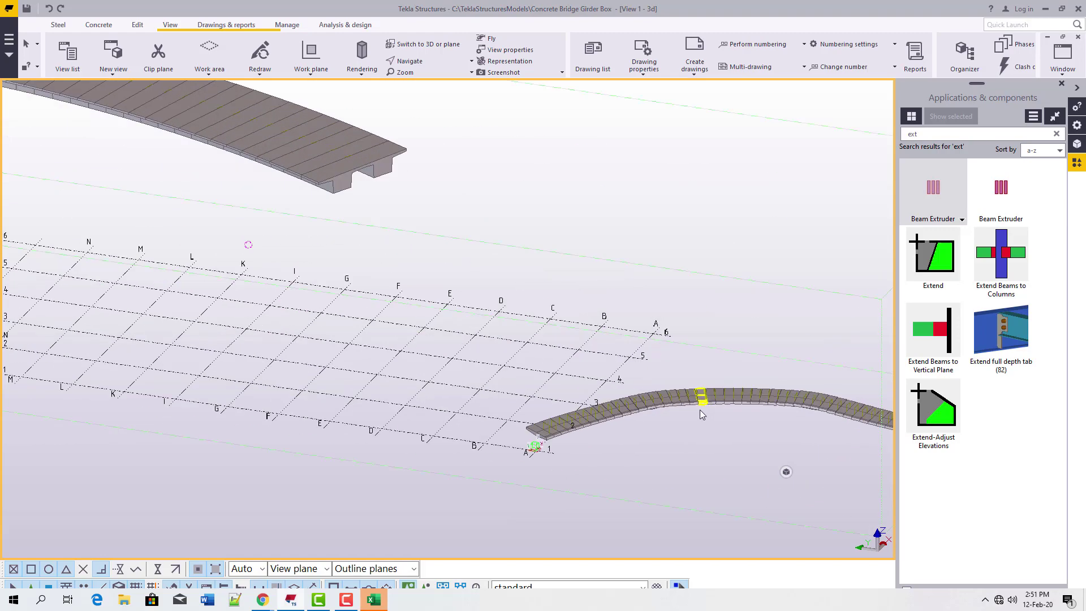
pyautogui.click(426, 63)
pyautogui.click(422, 99)
pyautogui.click(600, 417)
pyautogui.moveTo(574, 416)
pyautogui.keyDown('ctrl'); pyautogui.mouseDown(button='middle')
pyautogui.moveTo(391, 409)
pyautogui.moveTo(741, 338)
pyautogui.mouseUp(button='middle'); pyautogui.keyUp('ctrl')
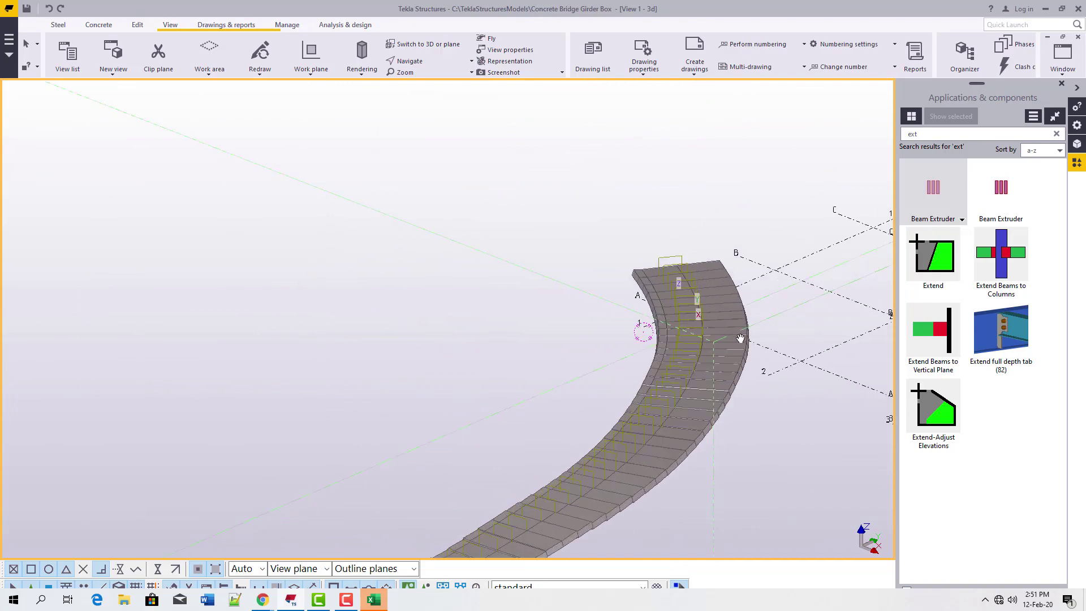
pyautogui.scroll(5, 740, 338)
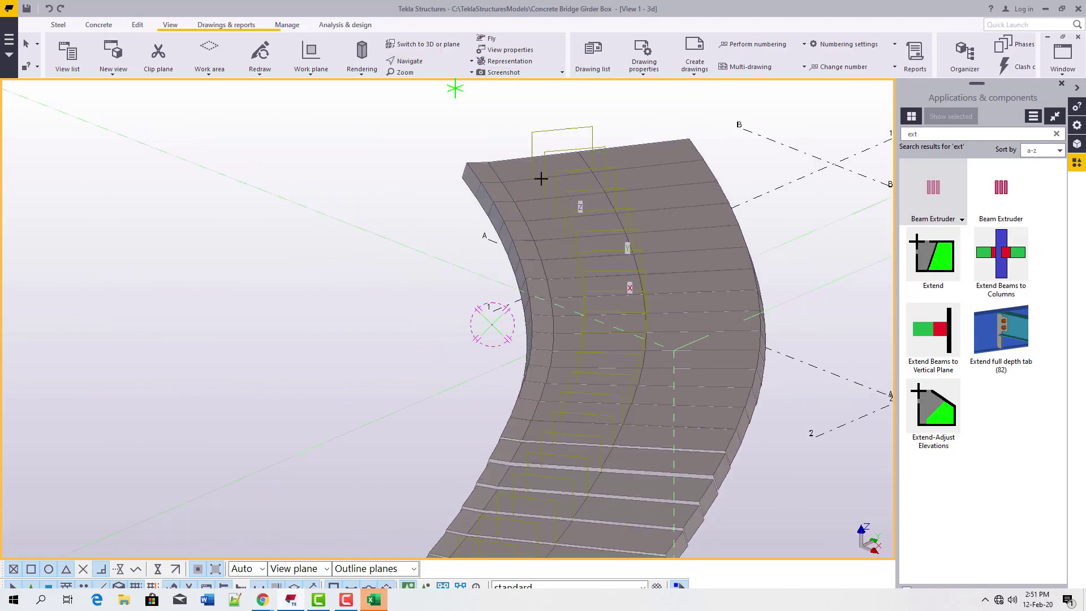
pyautogui.keyDown('ctrl'); pyautogui.moveTo(689, 308); pyautogui.dragTo(660, 427, button='middle'); pyautogui.keyUp('ctrl')
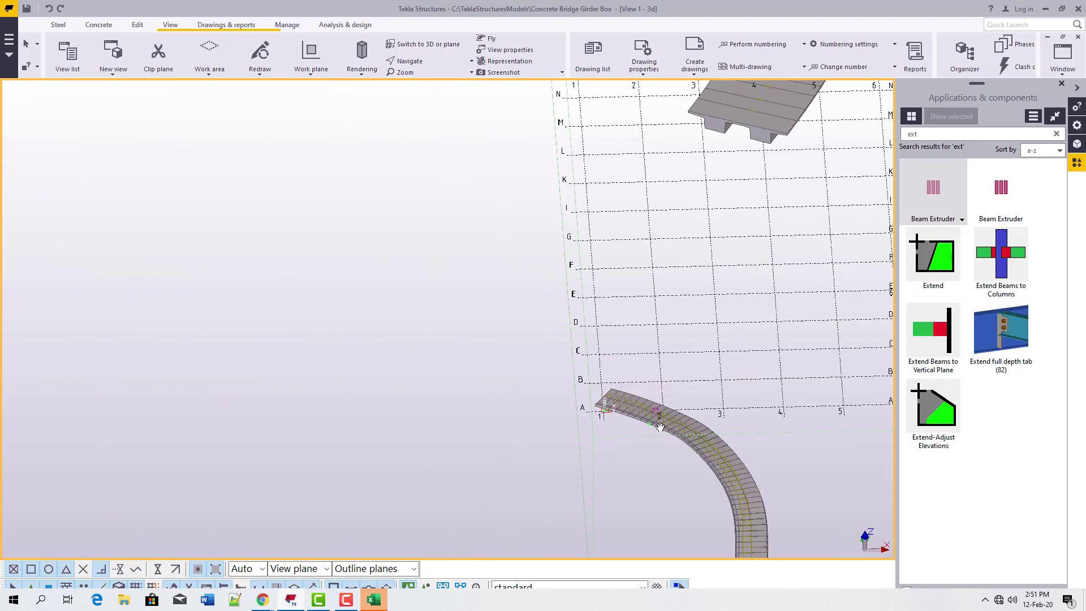
# Return to the box girder bridge and inspect its deck segments, side edge and end cross-section
pyautogui.scroll(8, 747, 175)
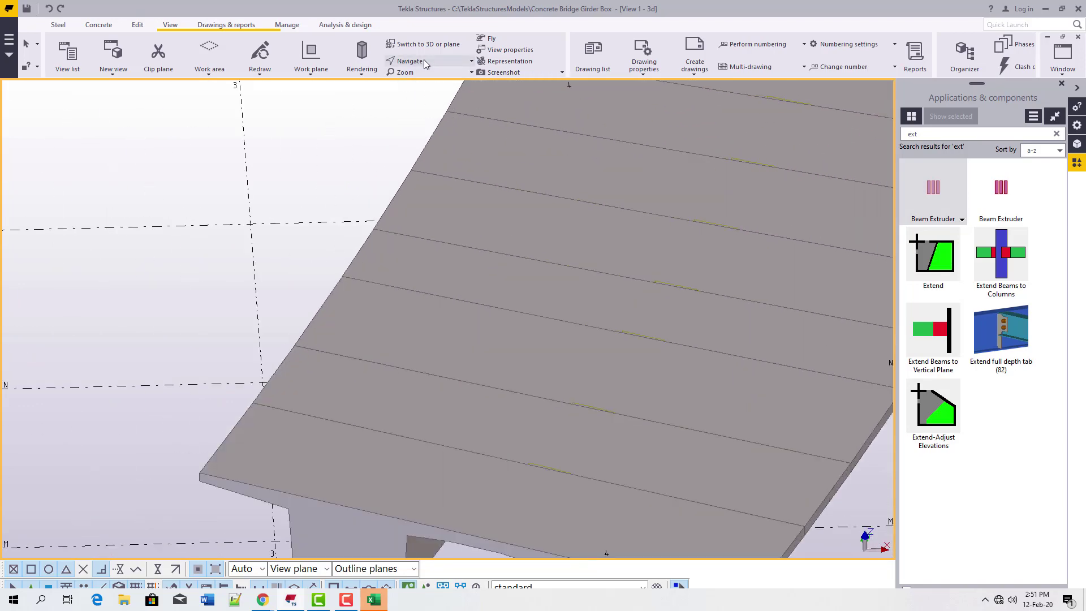
pyautogui.click(423, 60)
pyautogui.click(427, 74)
pyautogui.click(625, 303)
pyautogui.moveTo(625, 302)
pyautogui.keyDown('ctrl'); pyautogui.mouseDown(button='middle')
pyautogui.moveTo(655, 233)
pyautogui.moveTo(694, 264)
pyautogui.moveTo(647, 315)
pyautogui.moveTo(735, 358)
pyautogui.moveTo(749, 430)
pyautogui.mouseUp(button='middle'); pyautogui.keyUp('ctrl')
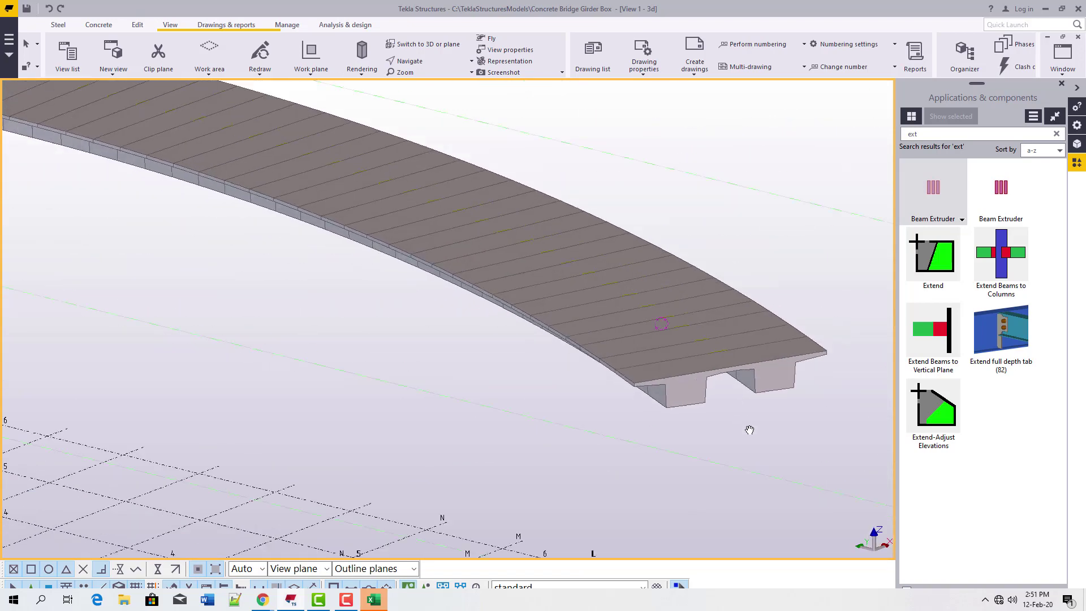
pyautogui.scroll(-5, 749, 430)
pyautogui.scroll(3, 600, 338)
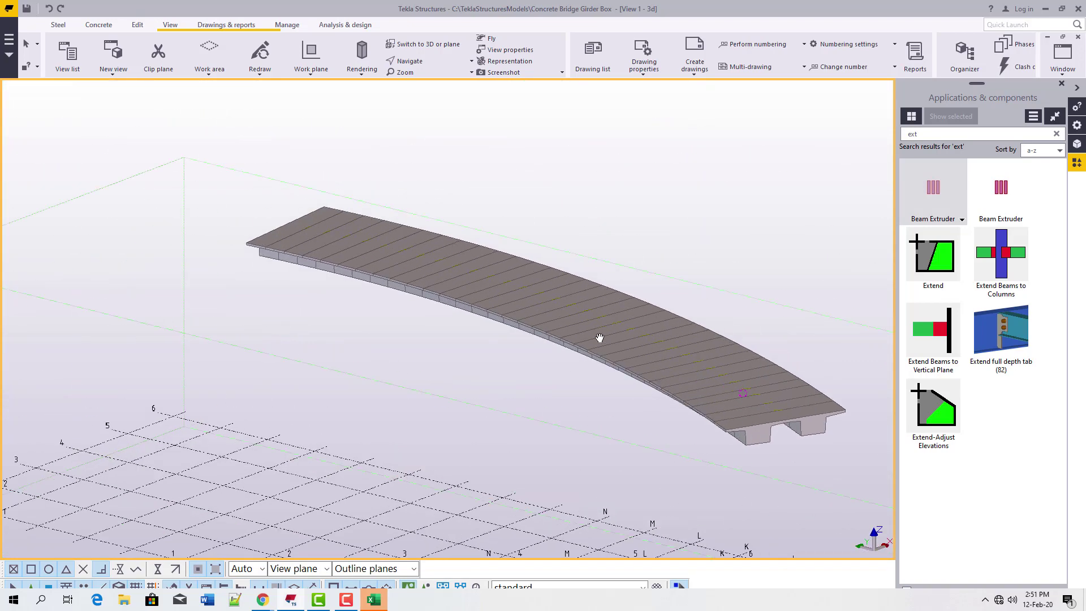
pyautogui.scroll(2, 630, 344)
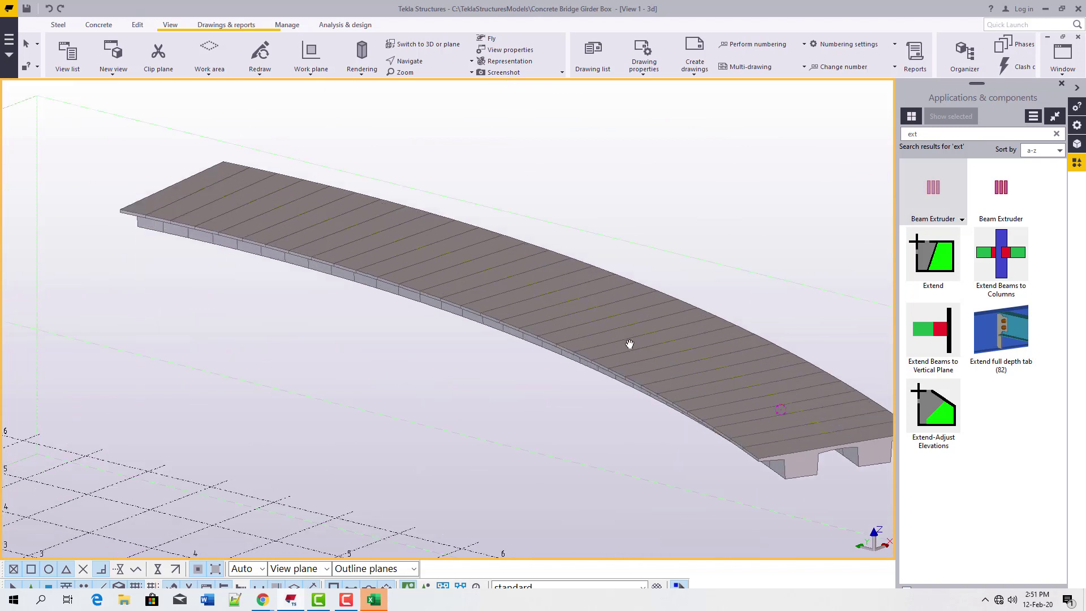